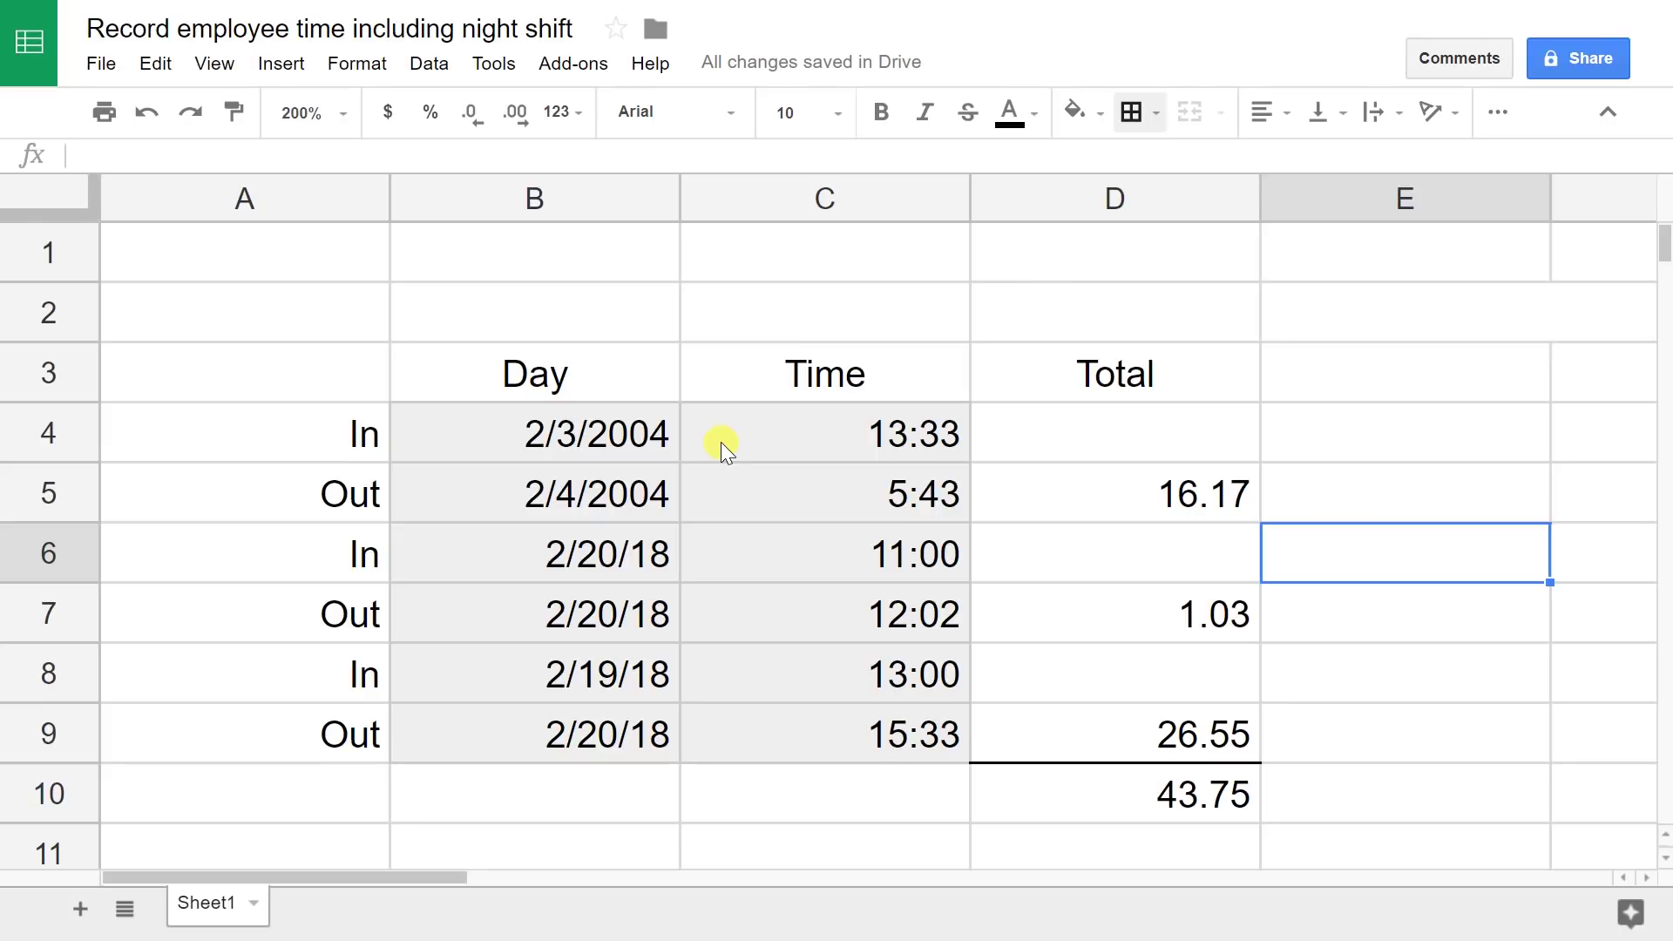
# - Select the In/Out Day and Time cells from B4 down to C9
pyautogui.click(655, 435)
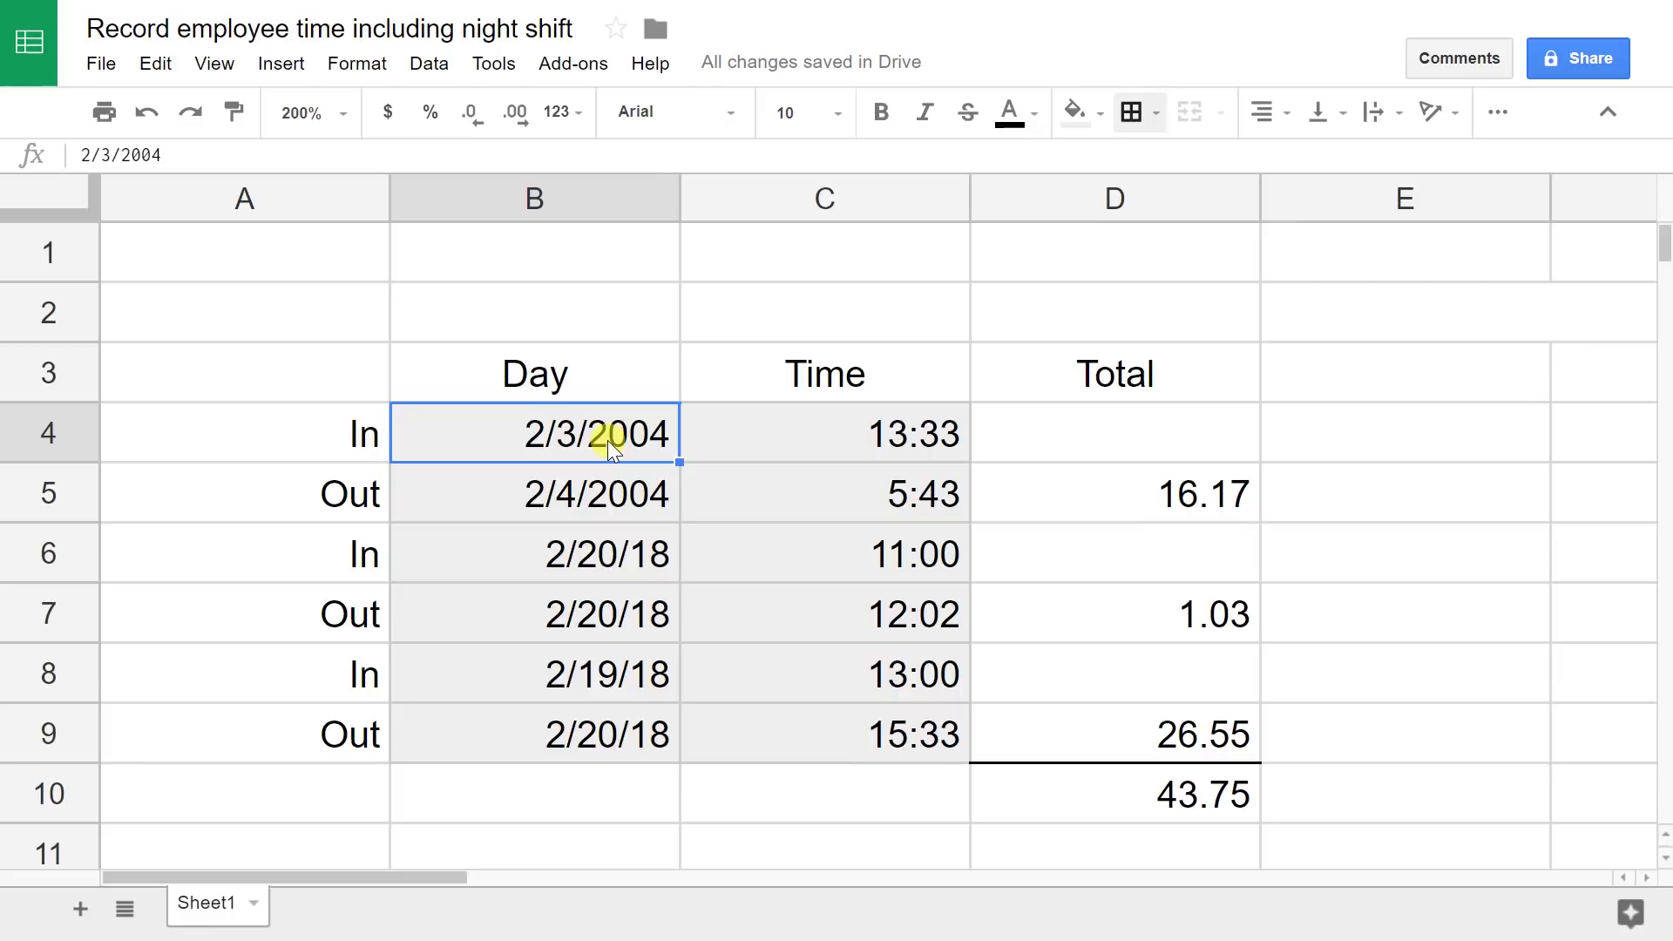
pyautogui.hotkey('shift', 'Right')
pyautogui.hotkey('shift', 'Down')
pyautogui.hotkey('shift', 'Down')
pyautogui.hotkey('shift', 'Down')
pyautogui.hotkey('shift', 'Down')
pyautogui.hotkey('shift', 'Down')
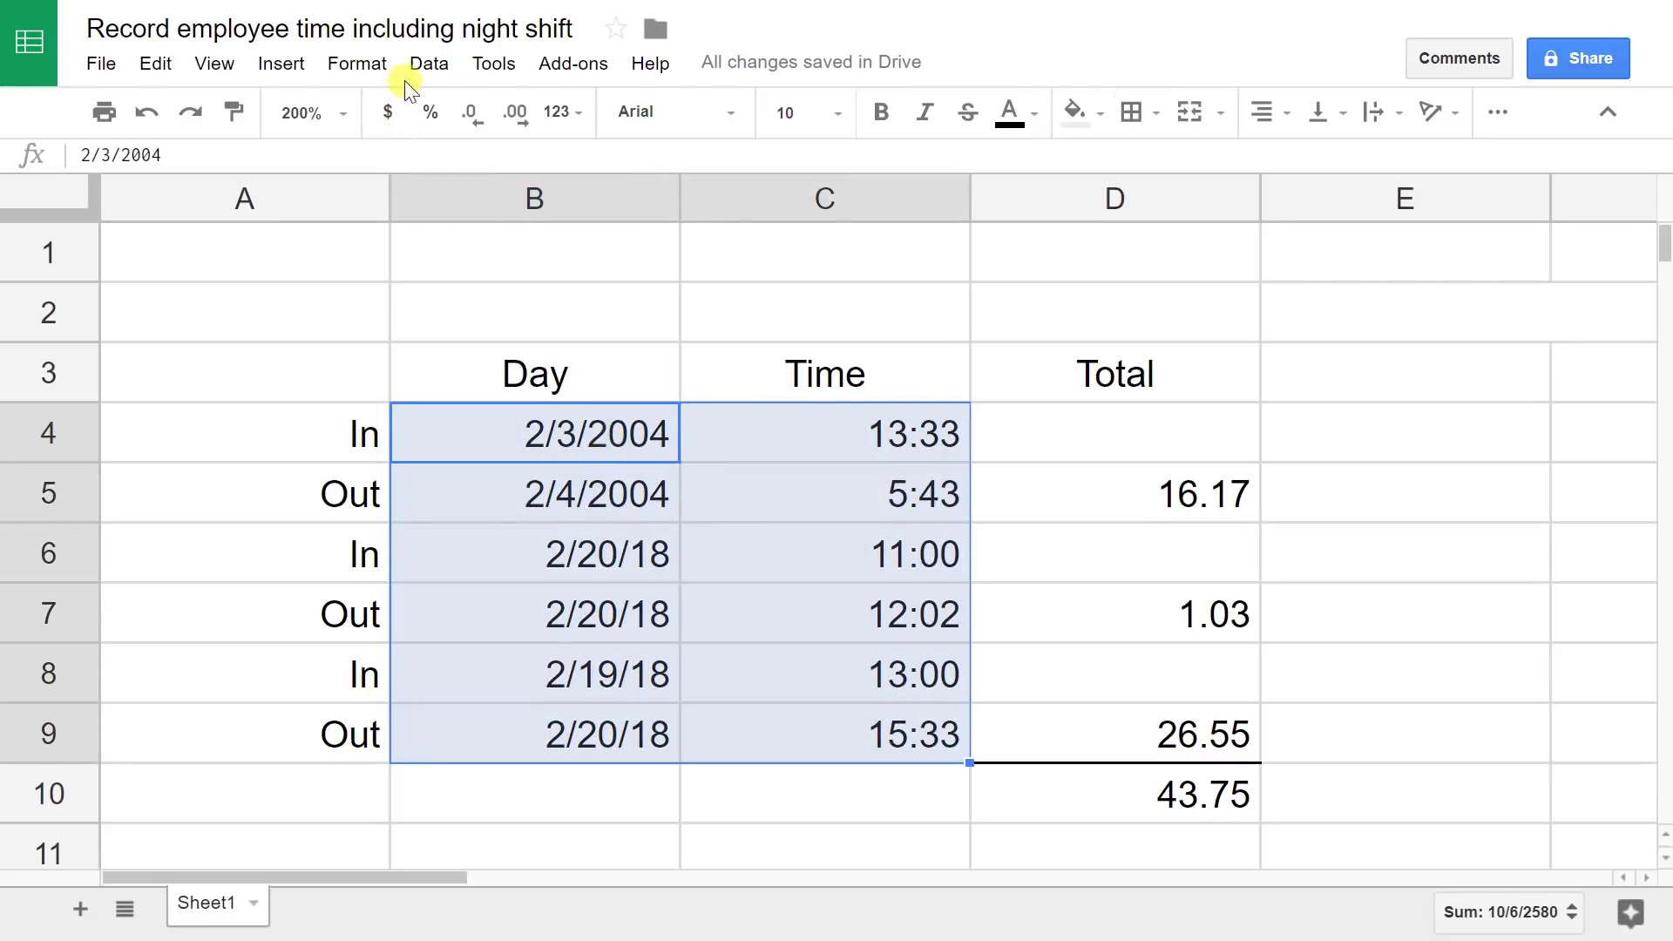
# - Save a 'Date is valid date' rule on B4:C9 with Reject input and help text 'Enter a valid date or time.'
pyautogui.click(427, 61)
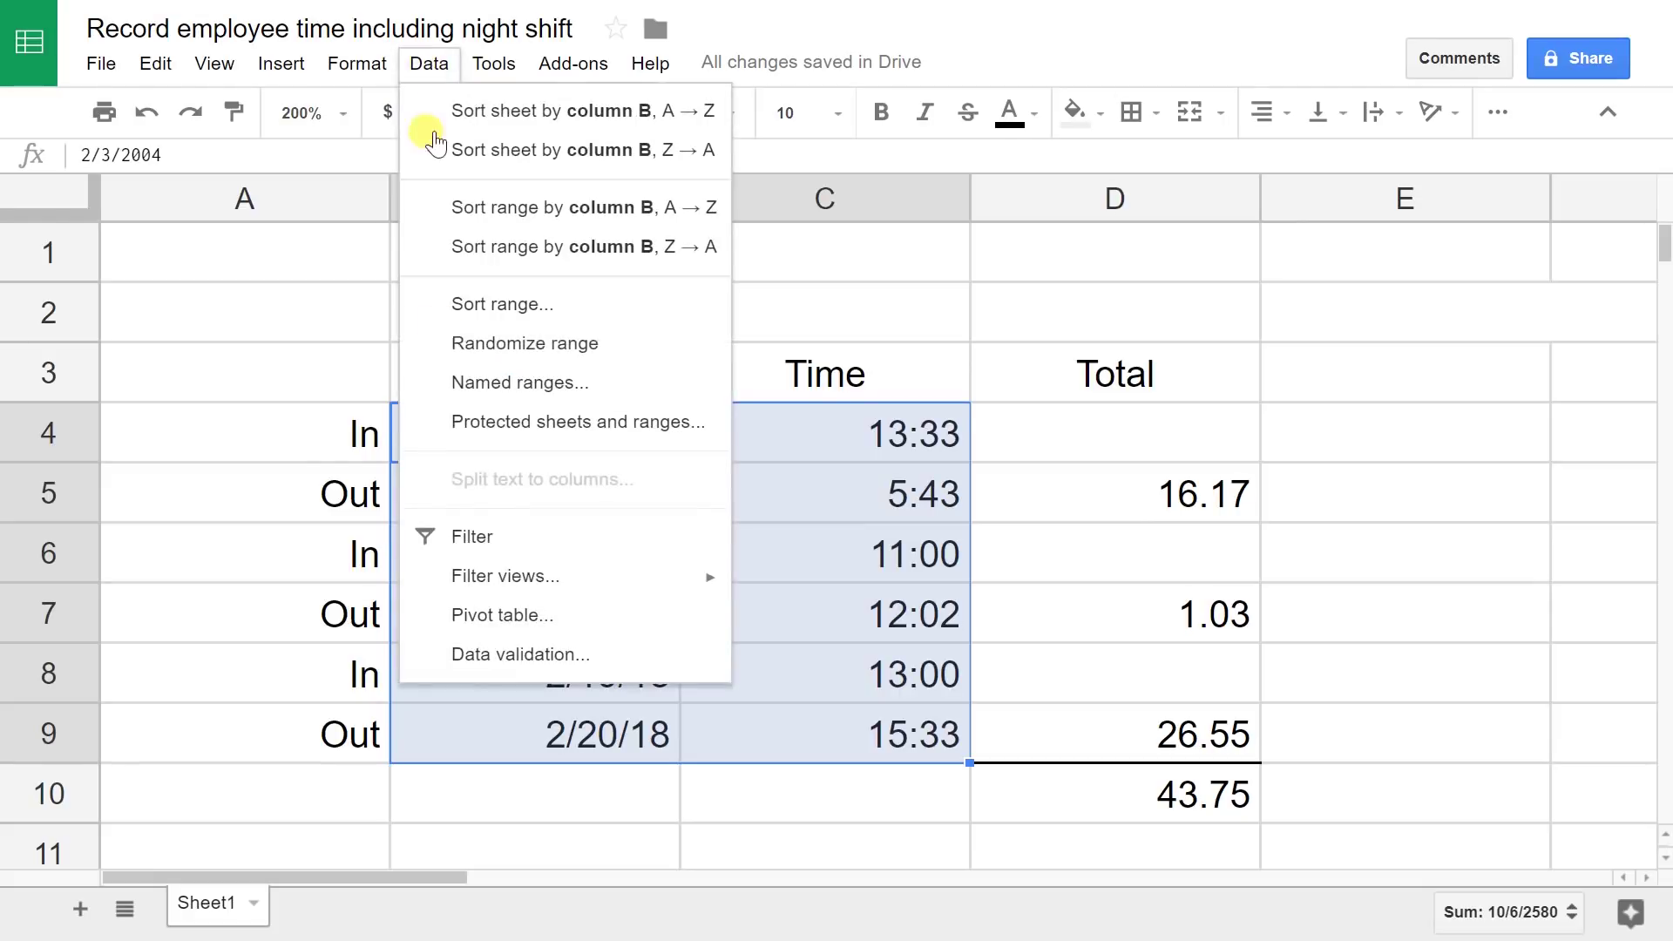
pyautogui.click(508, 659)
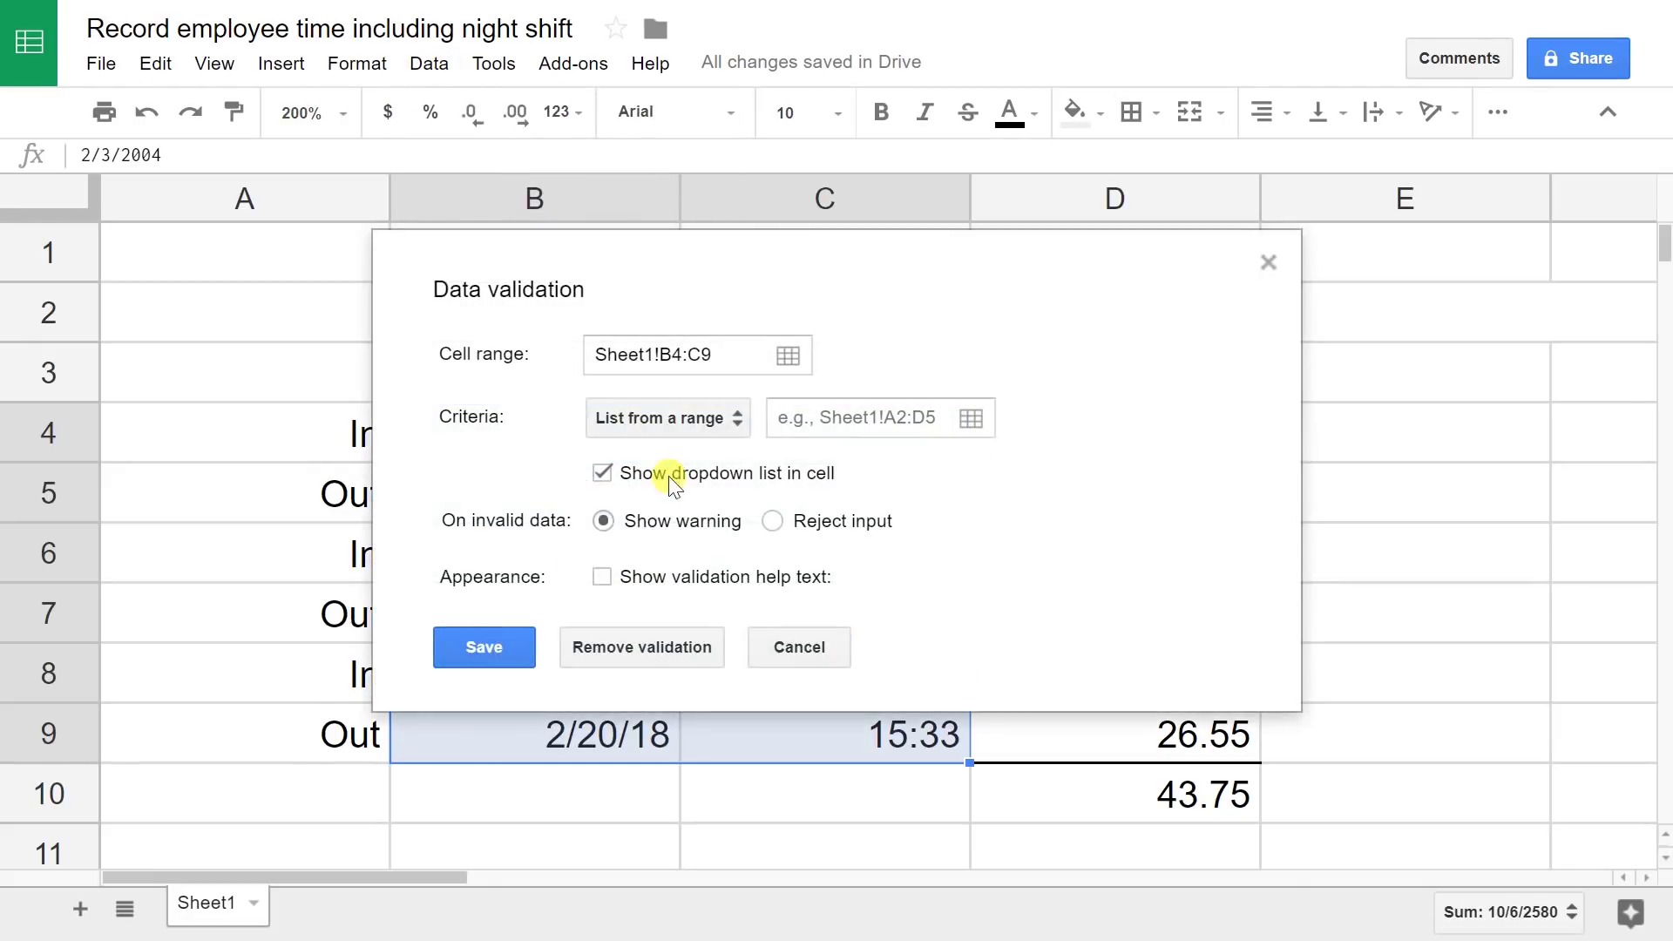
pyautogui.click(703, 422)
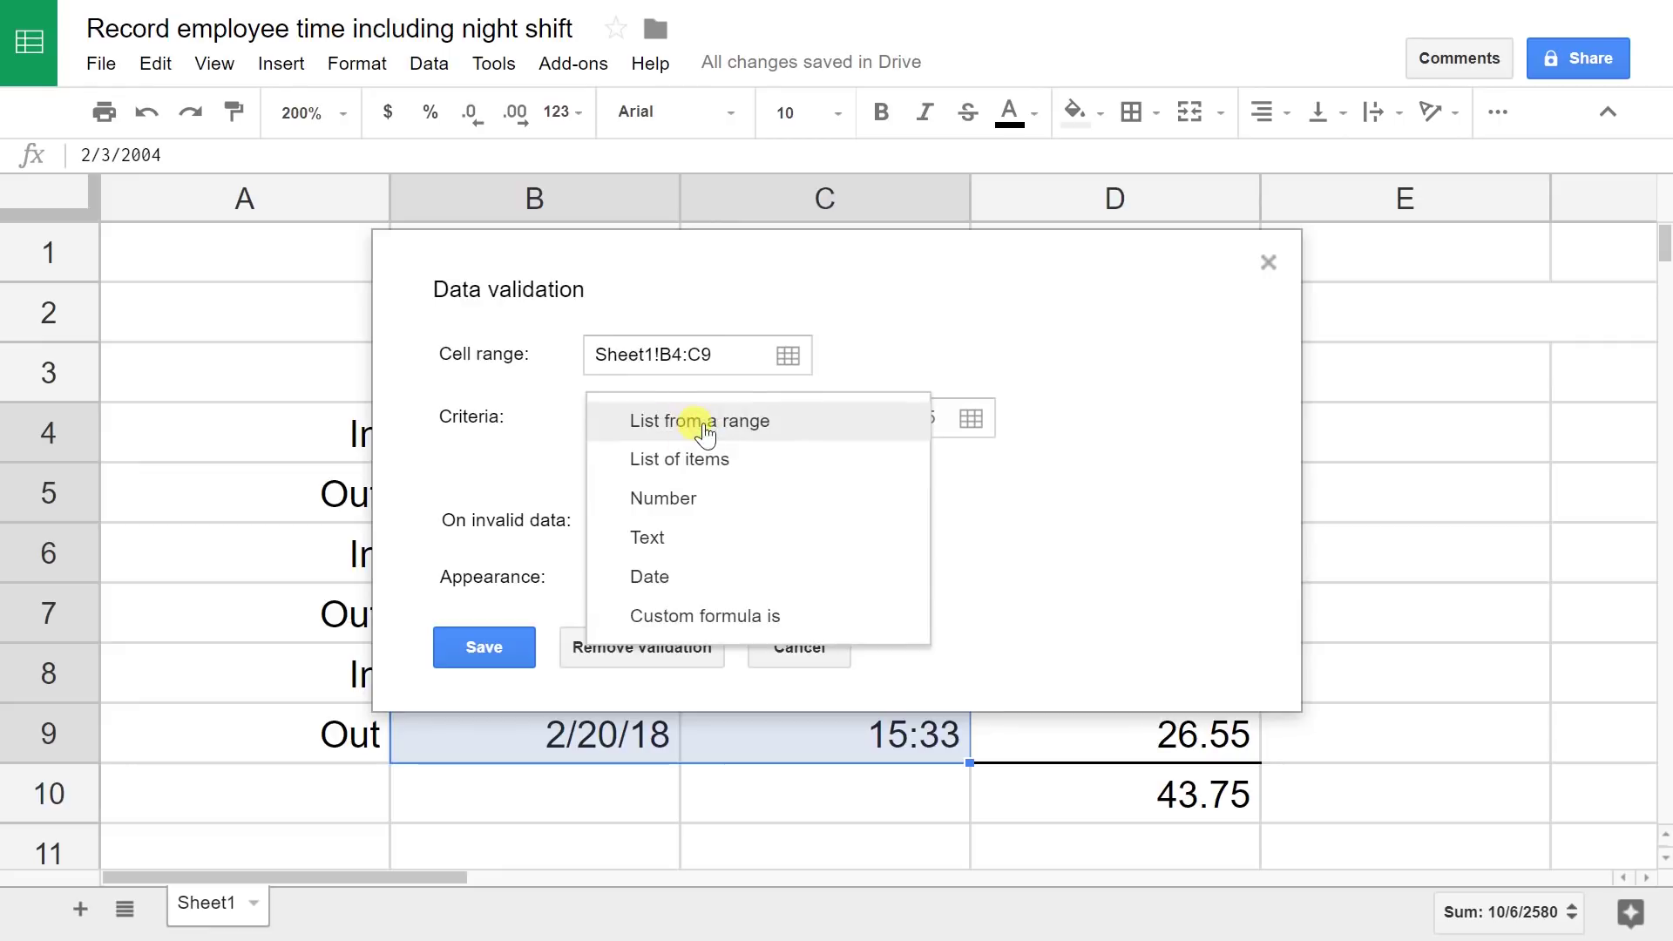
pyautogui.click(655, 575)
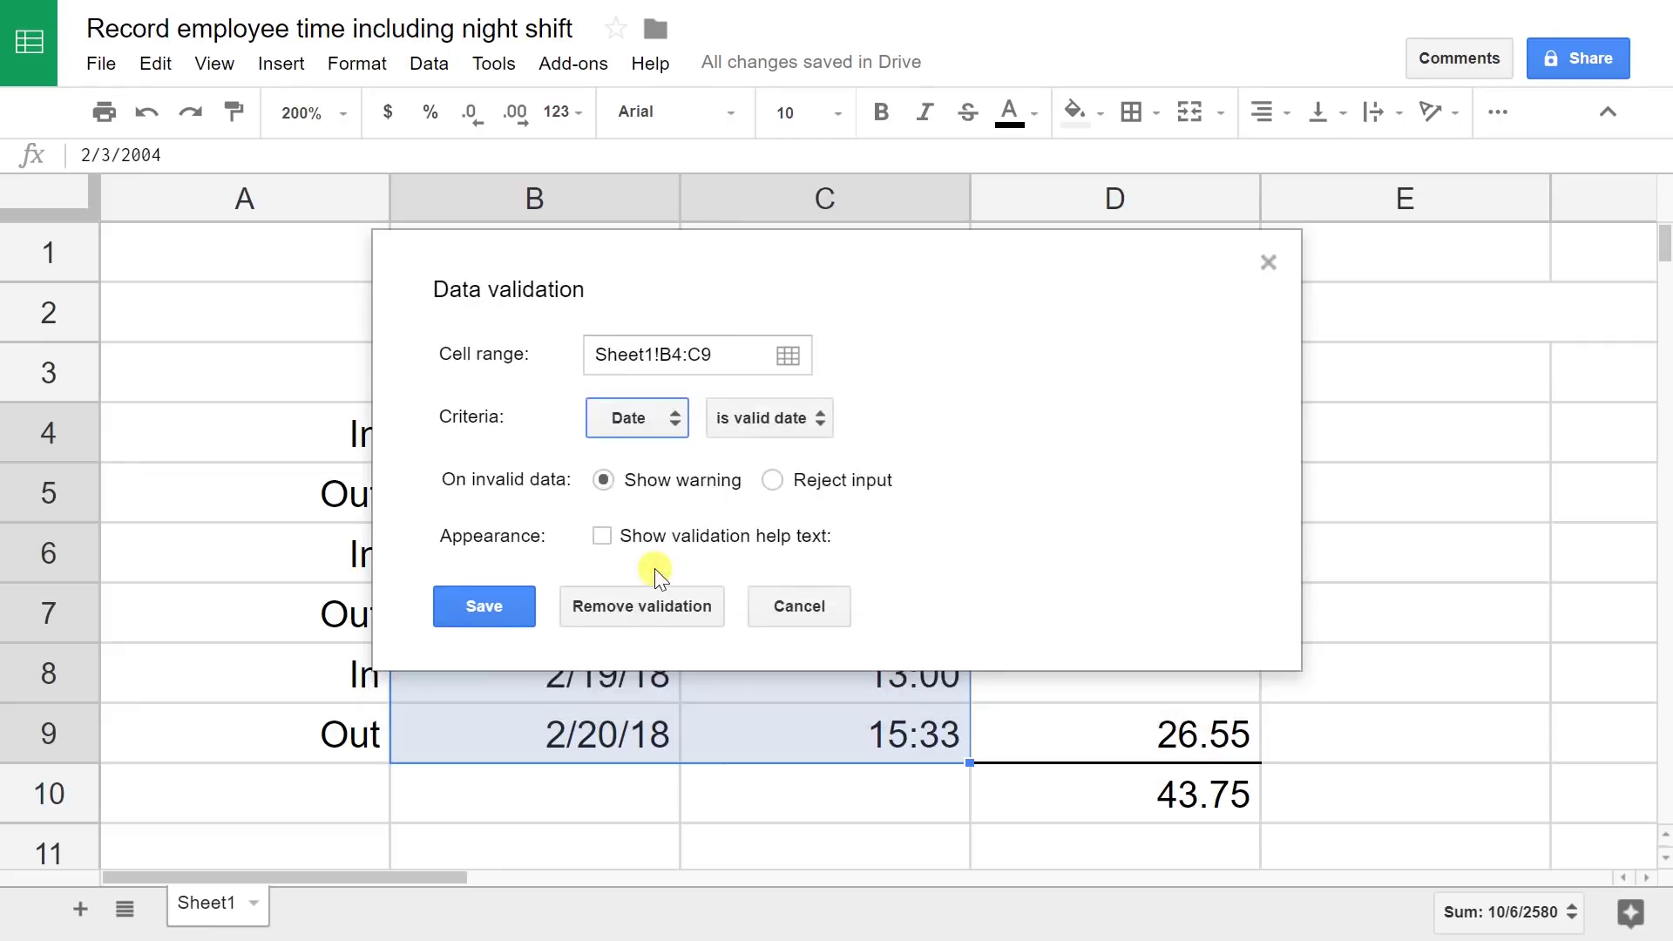
pyautogui.click(769, 480)
pyautogui.click(654, 535)
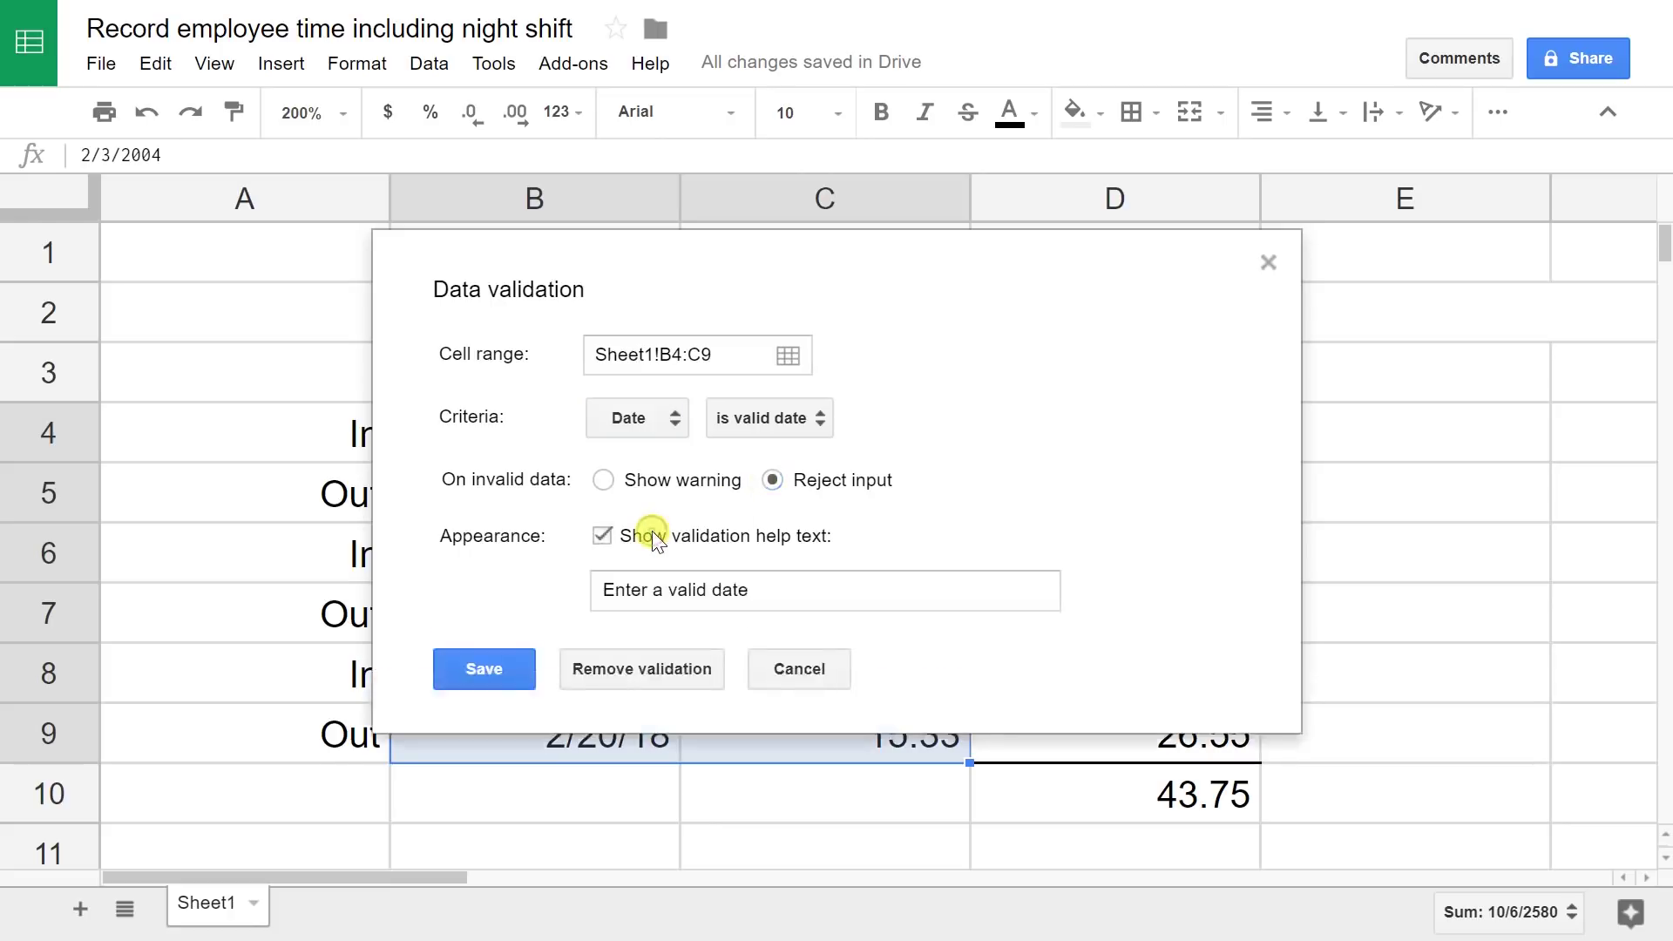
pyautogui.click(749, 590)
pyautogui.write('or to')
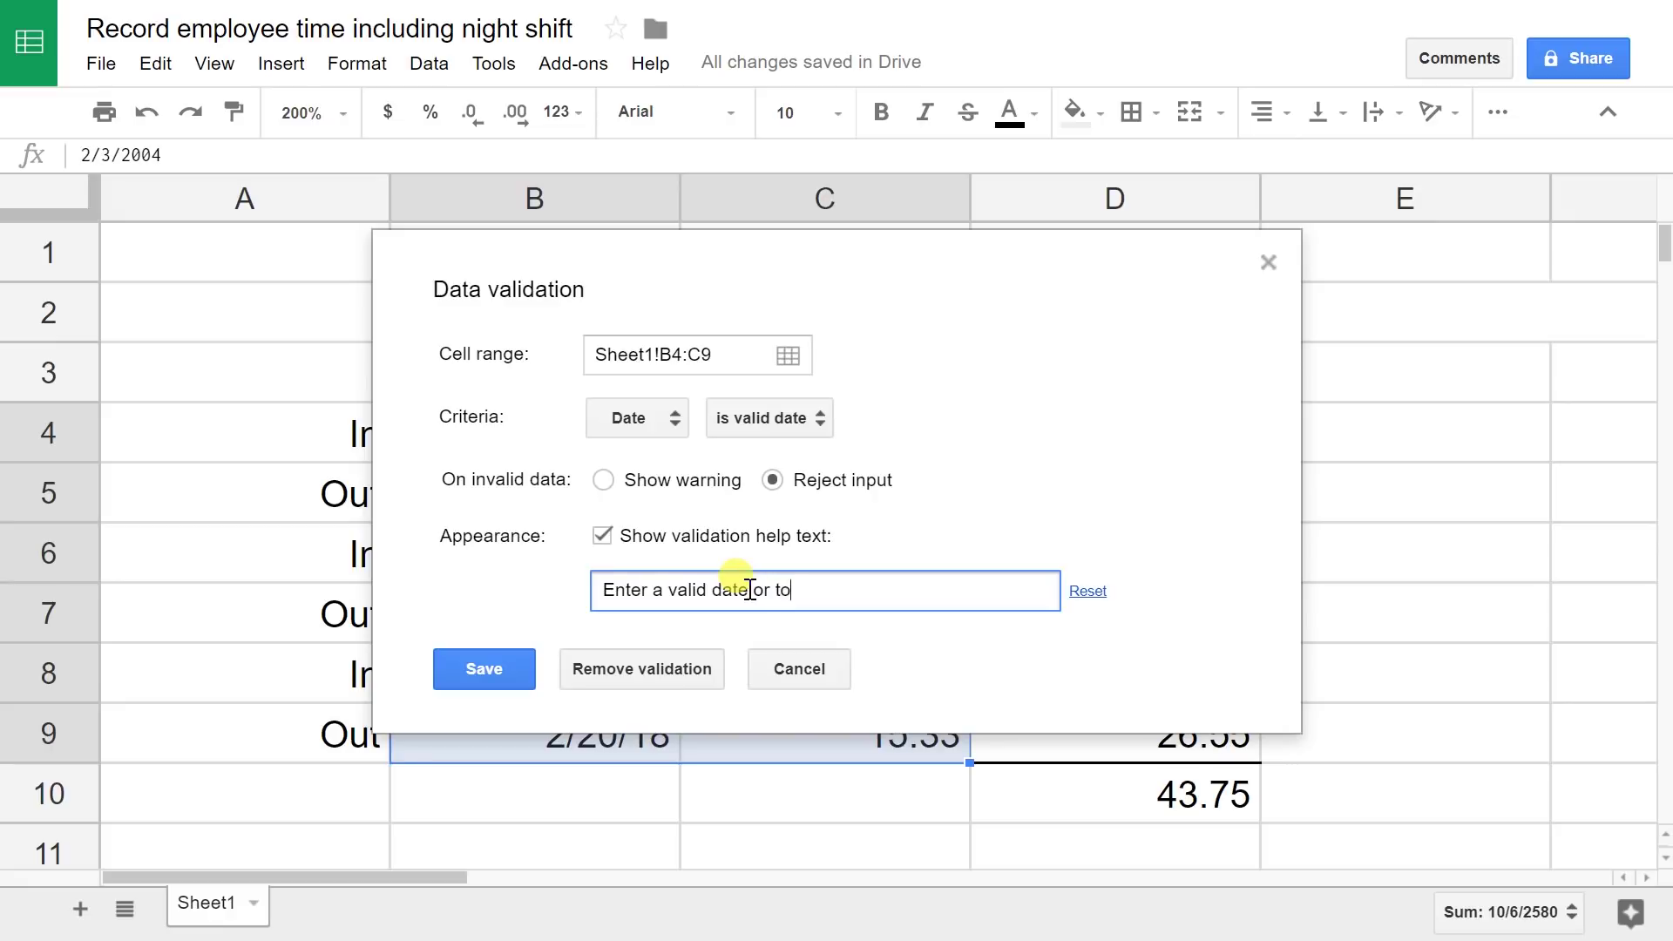
pyautogui.press('BackSpace')
pyautogui.write('ime.')
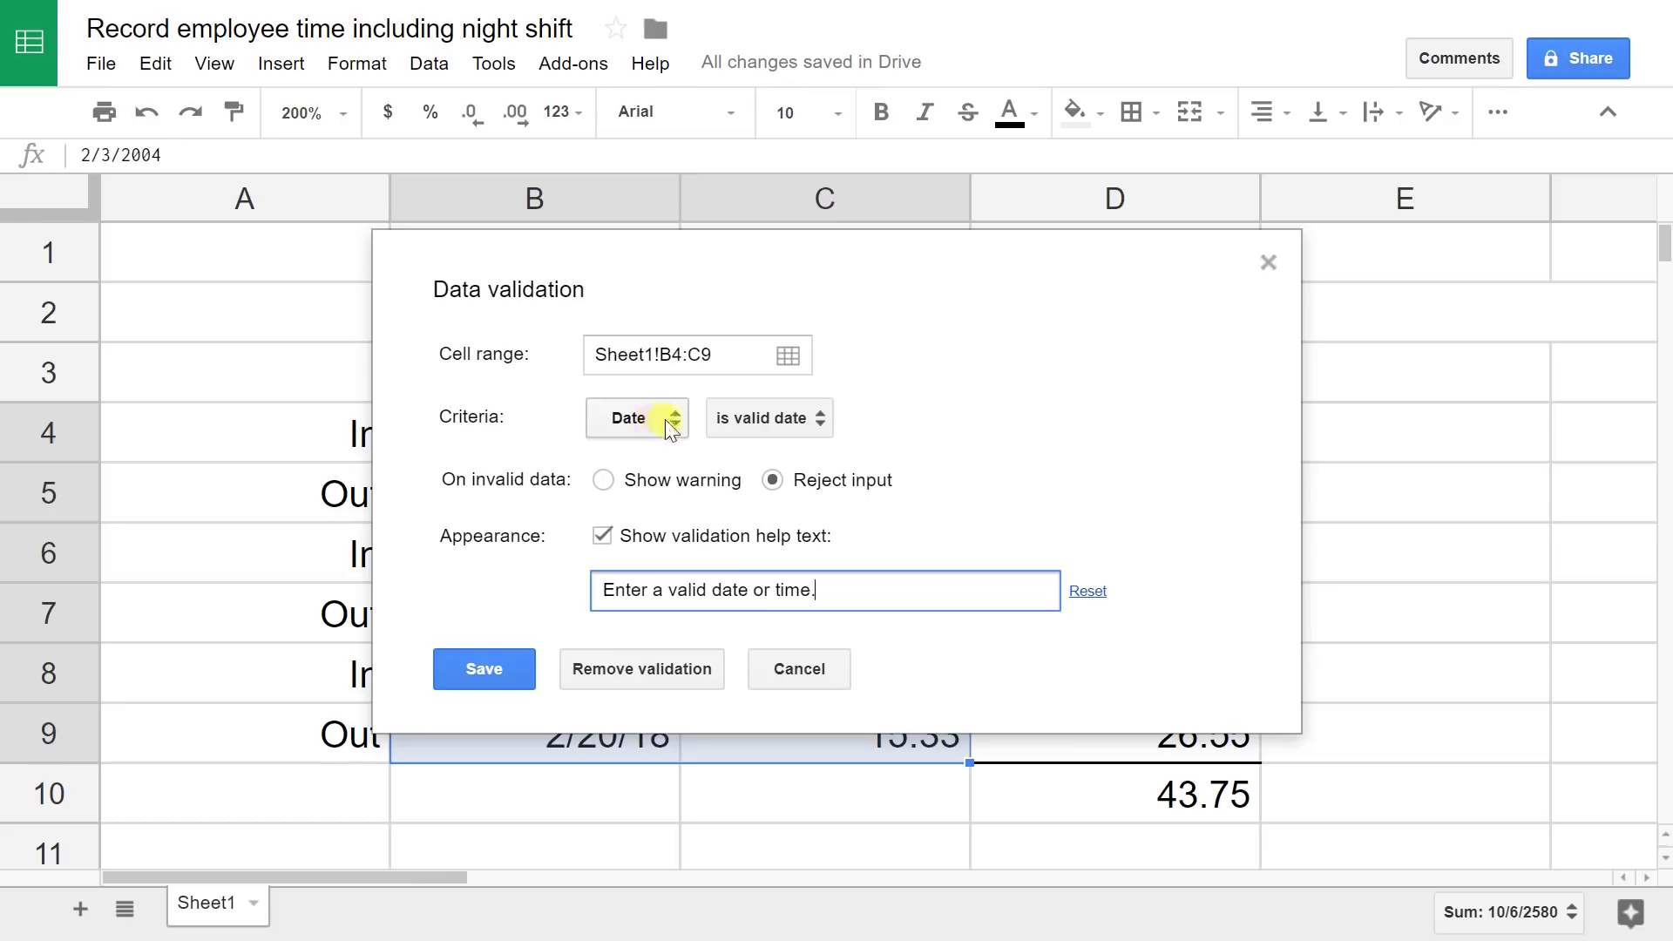
pyautogui.click(504, 668)
pyautogui.click(575, 616)
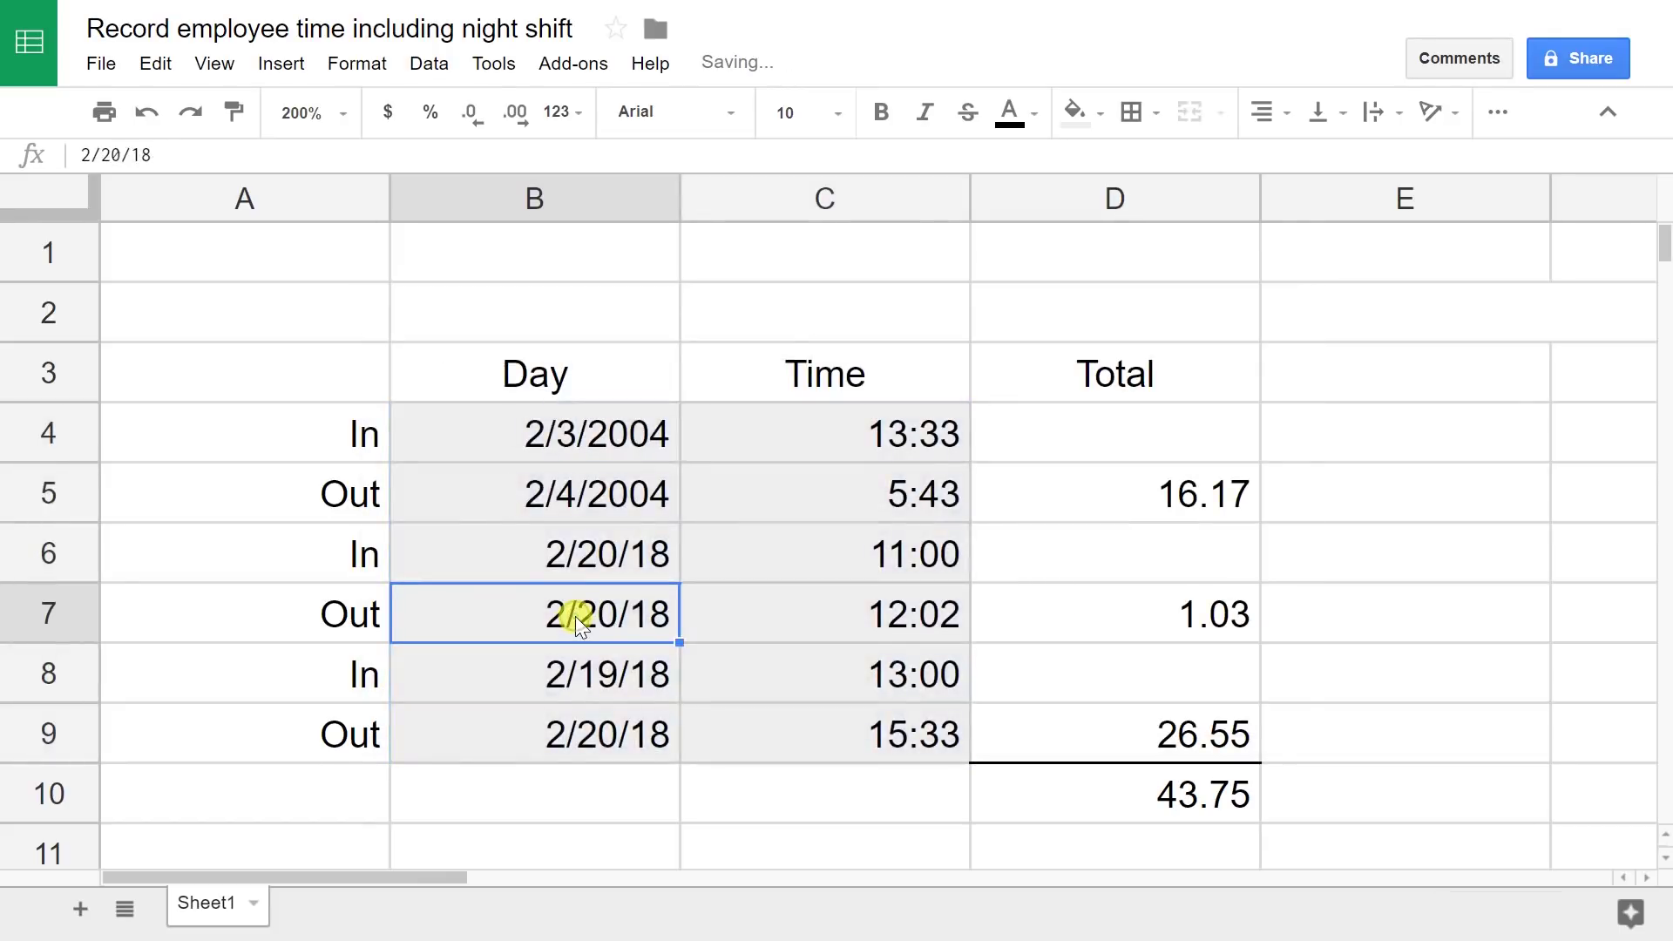
pyautogui.press('Delete')
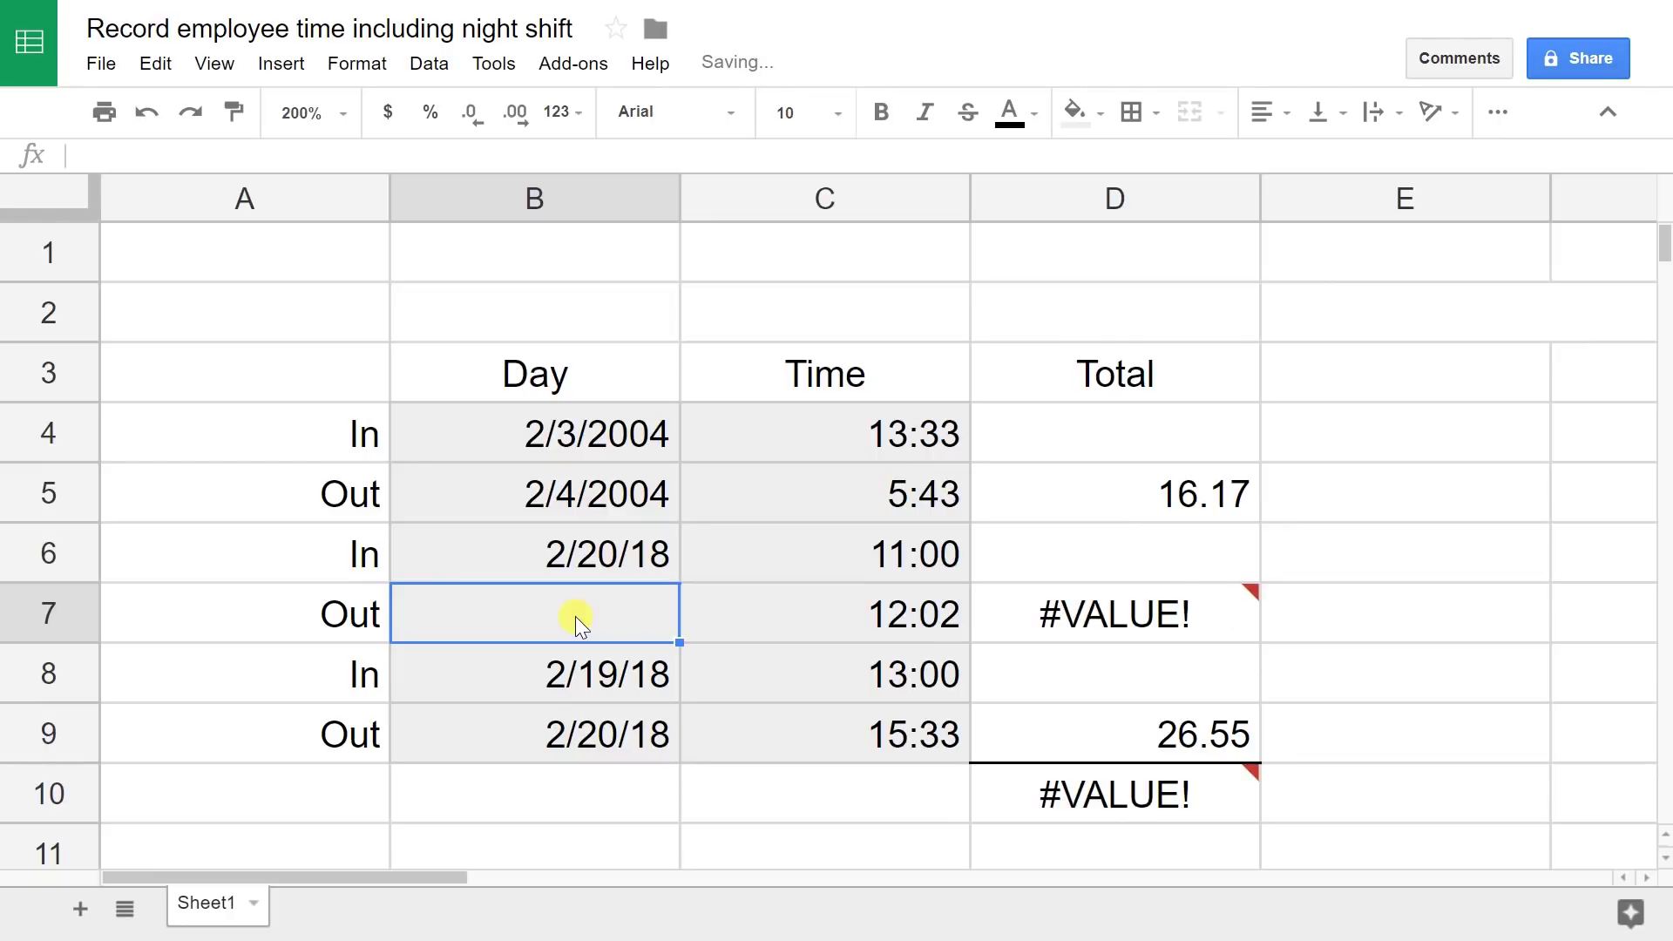
pyautogui.write('febr ')
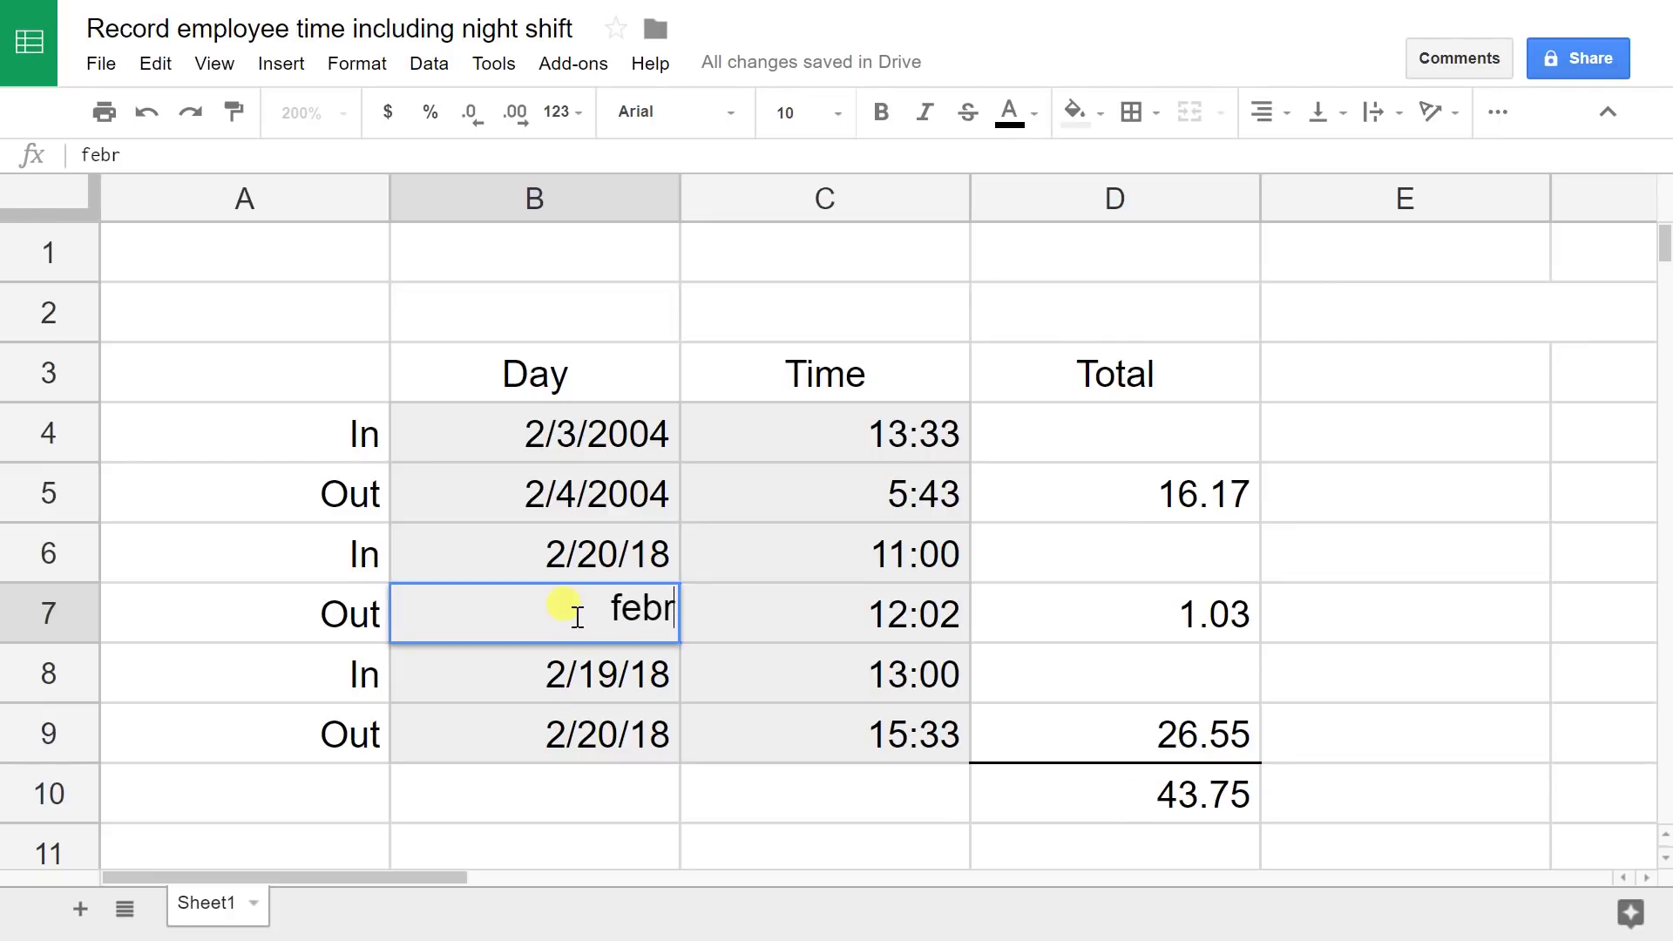
pyautogui.write('20 1')
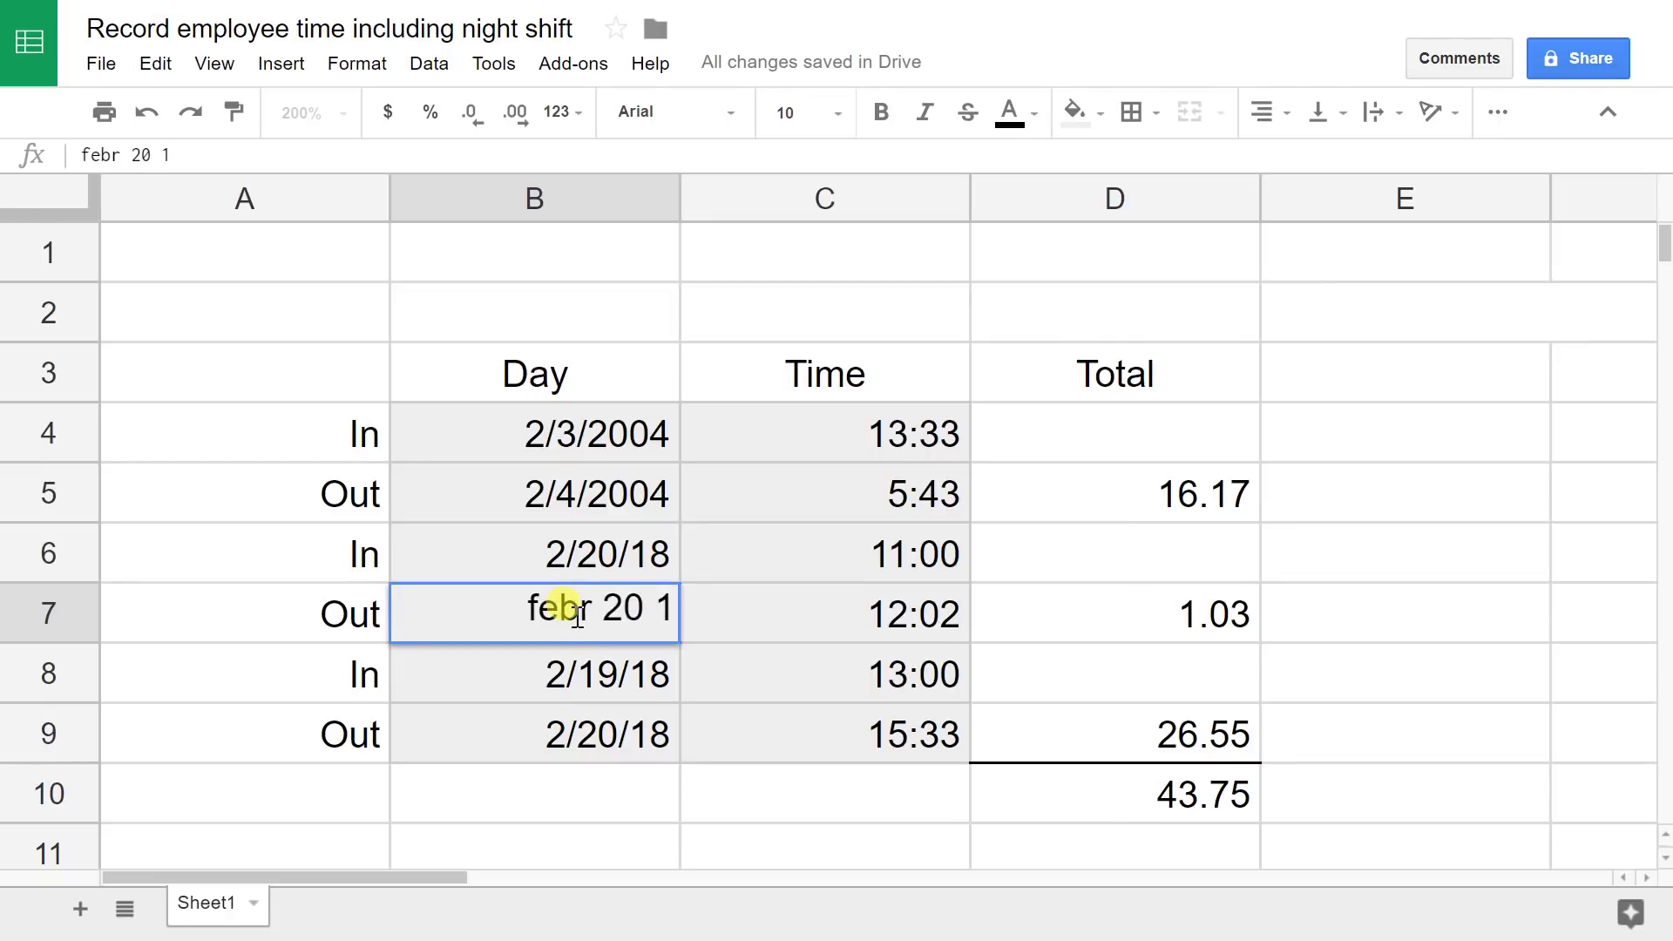
pyautogui.write('9')
pyautogui.press('BackSpace')
pyautogui.write('8')
pyautogui.press('Return')
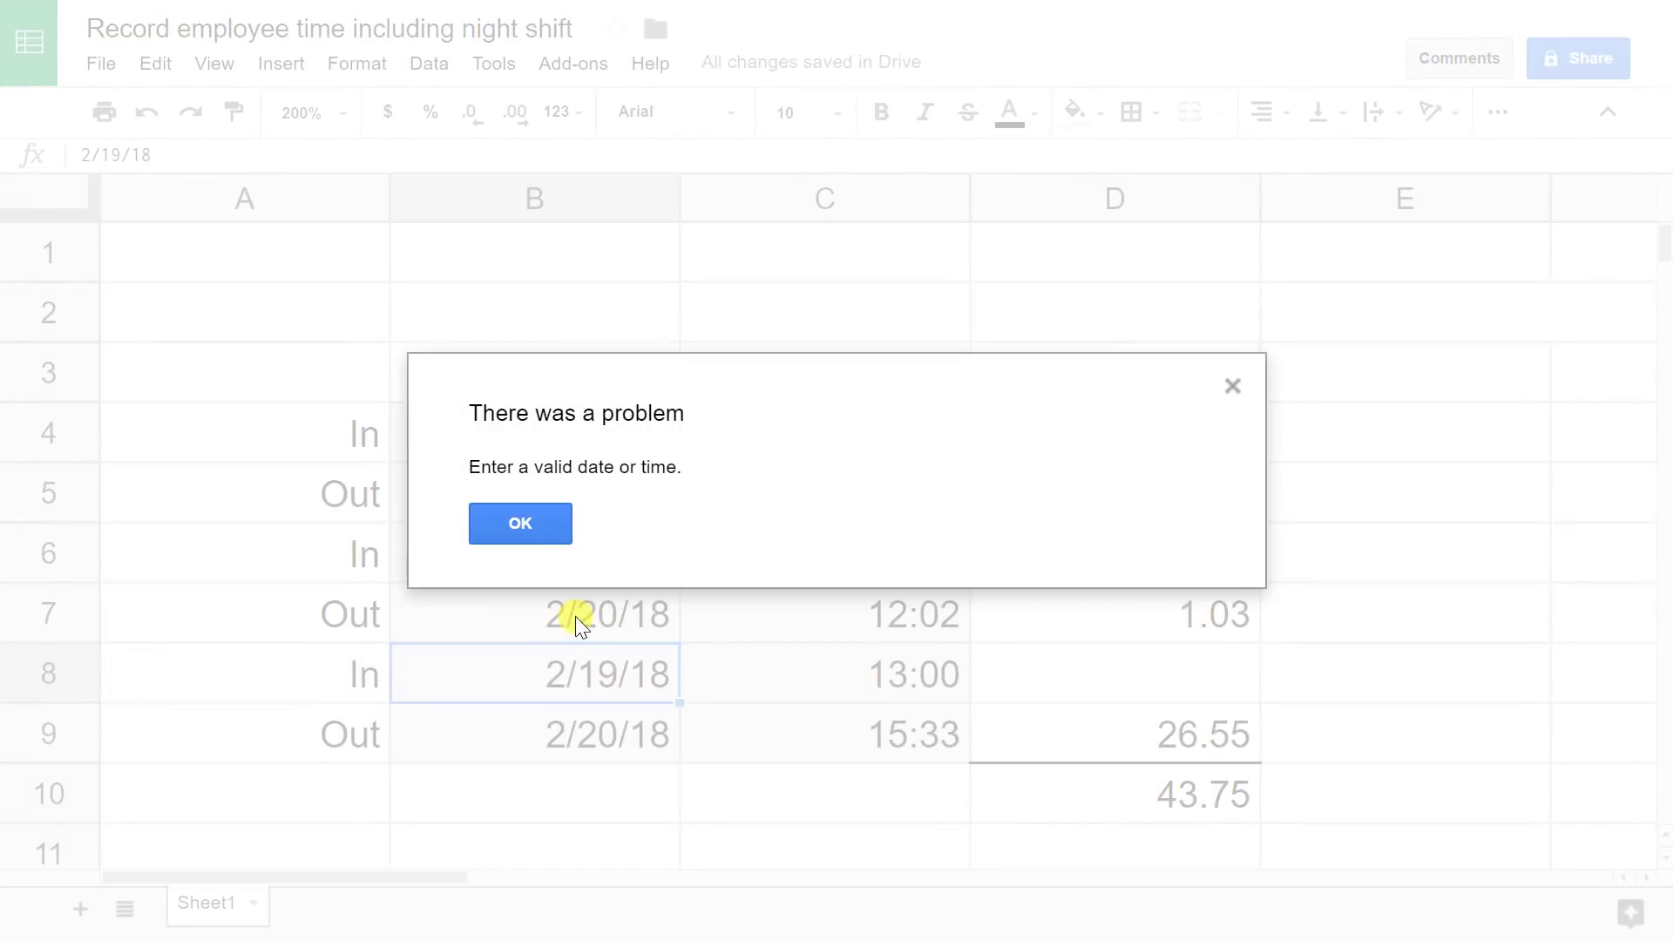
pyautogui.click(546, 523)
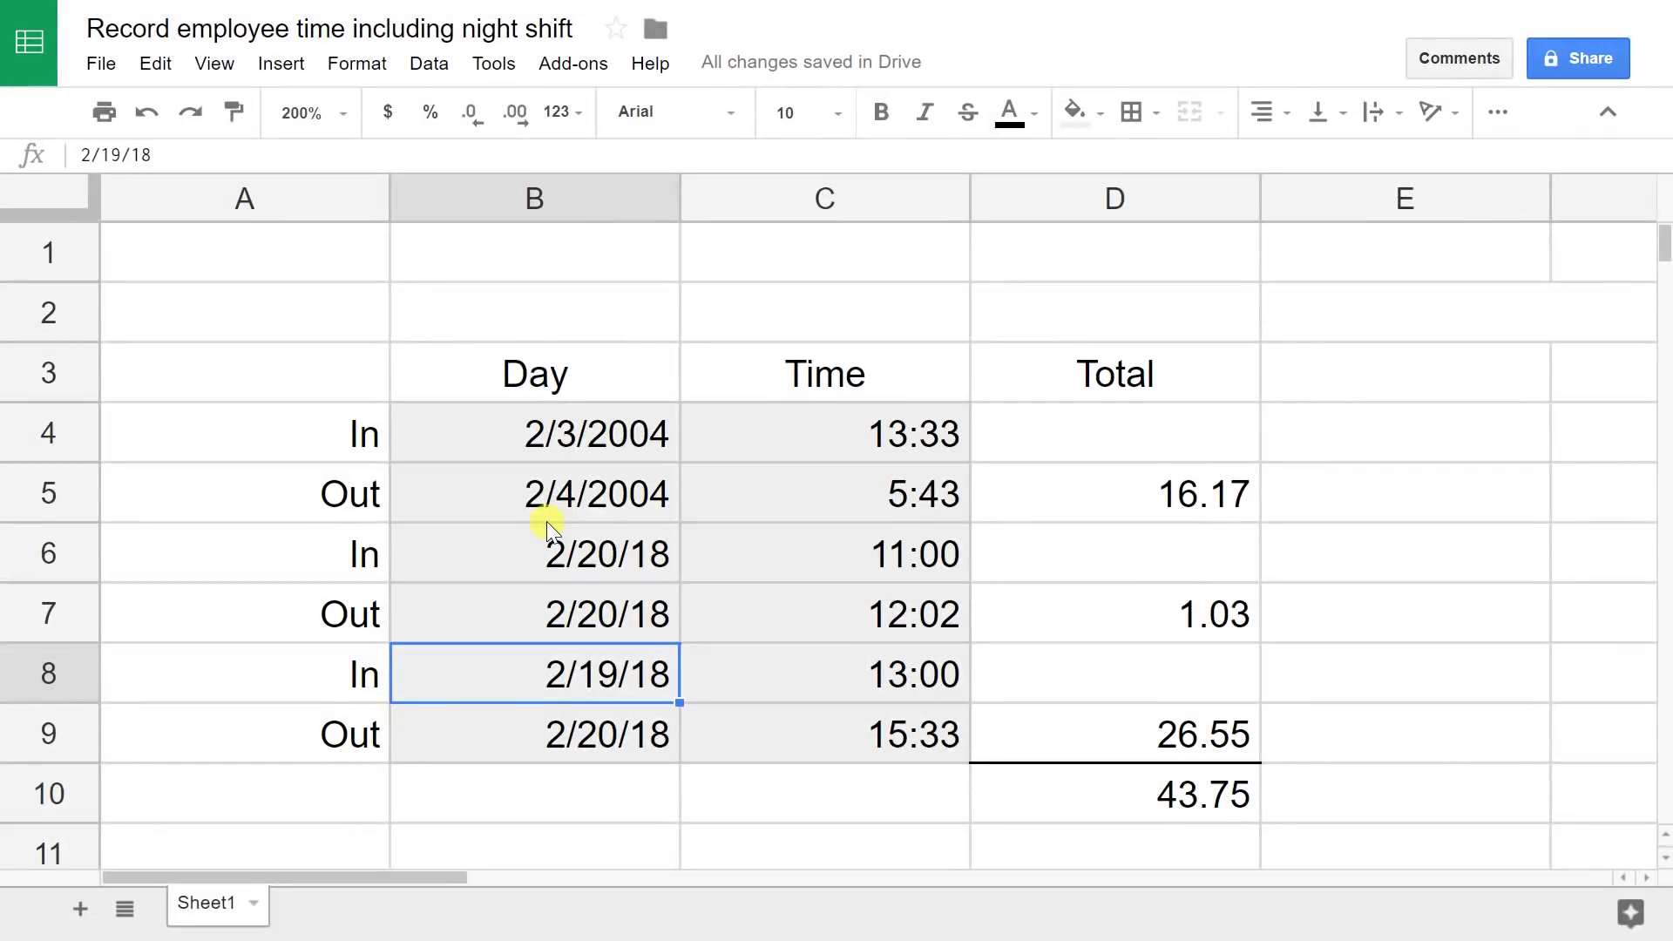
pyautogui.press('Up')
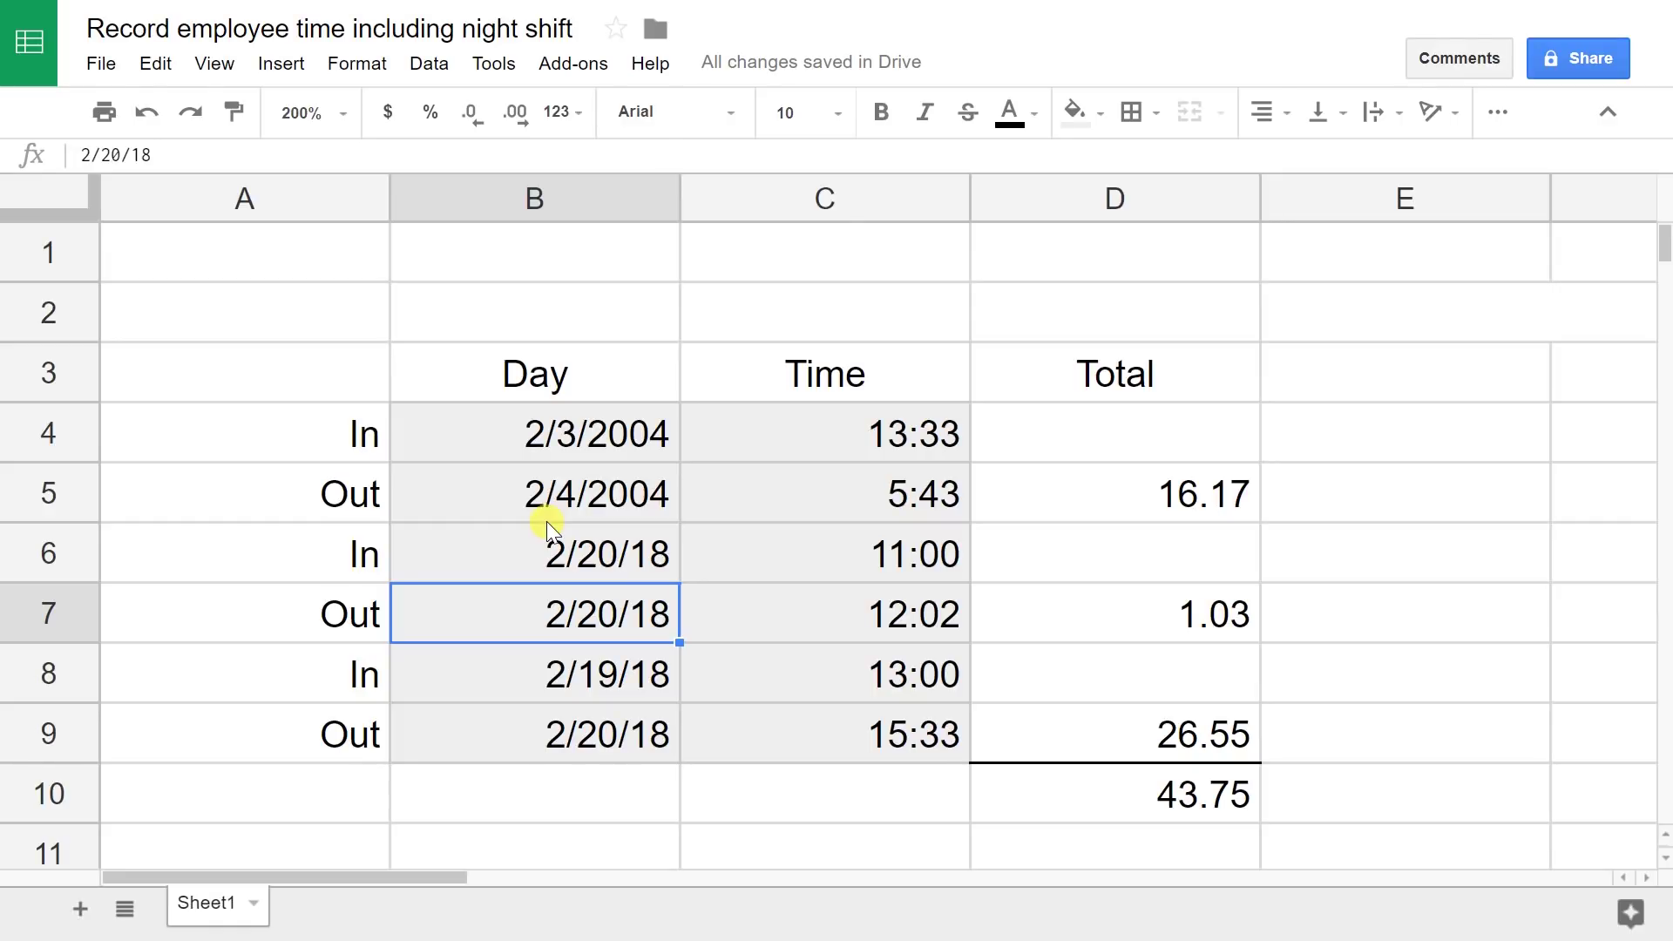
pyautogui.click(511, 590)
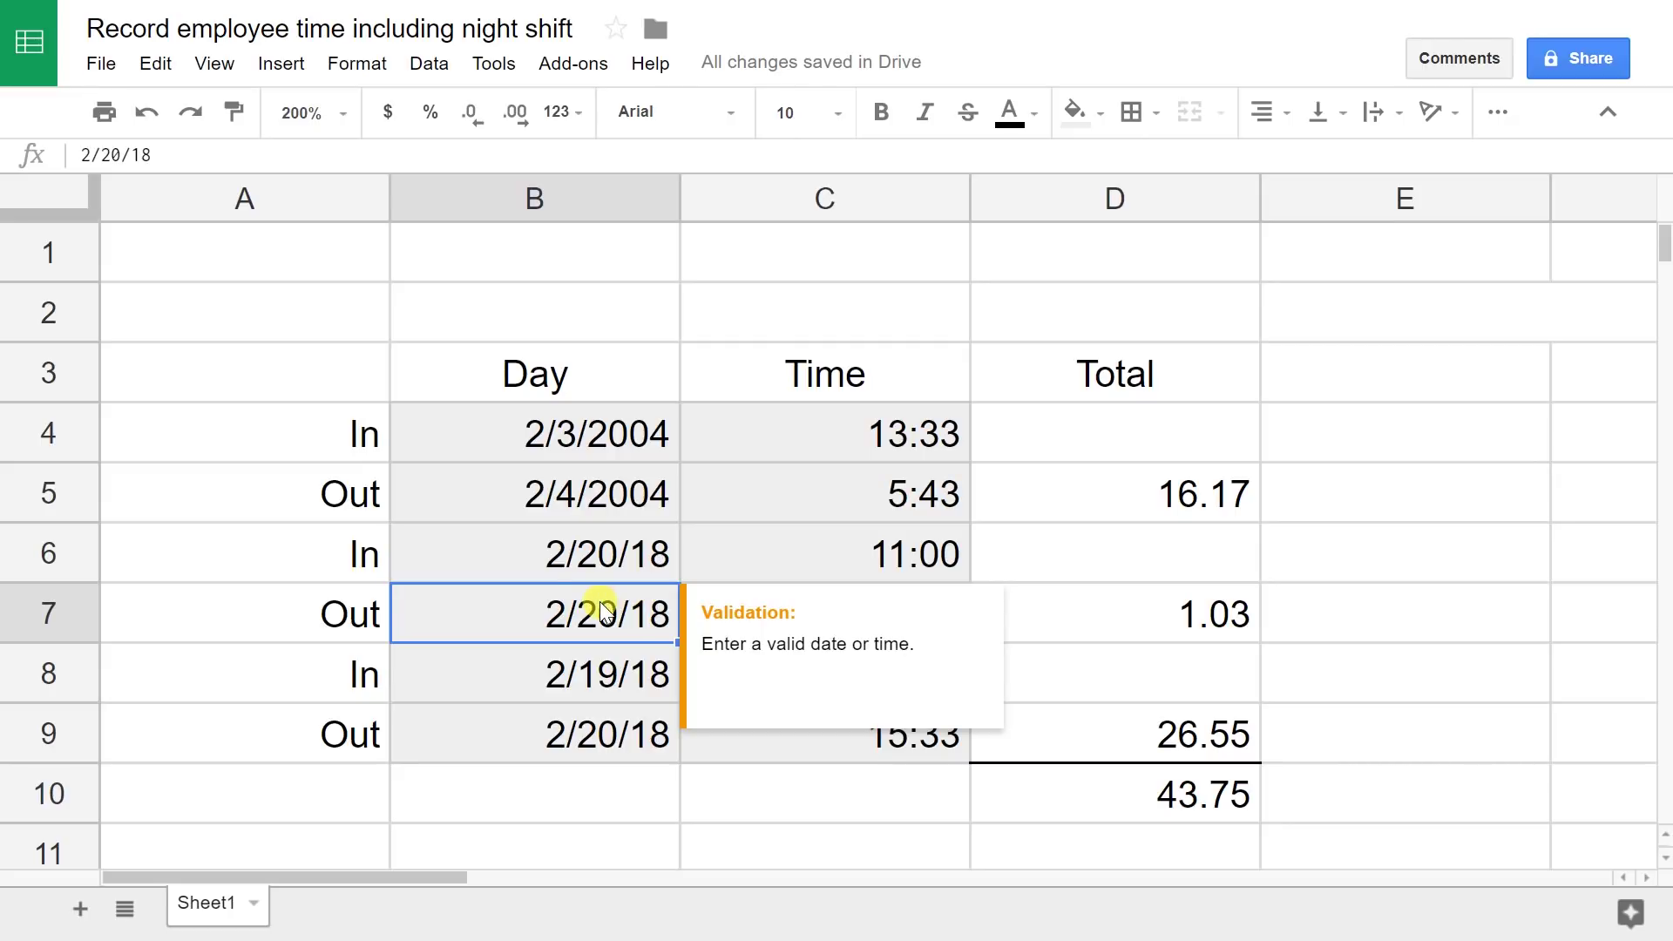
pyautogui.click(834, 490)
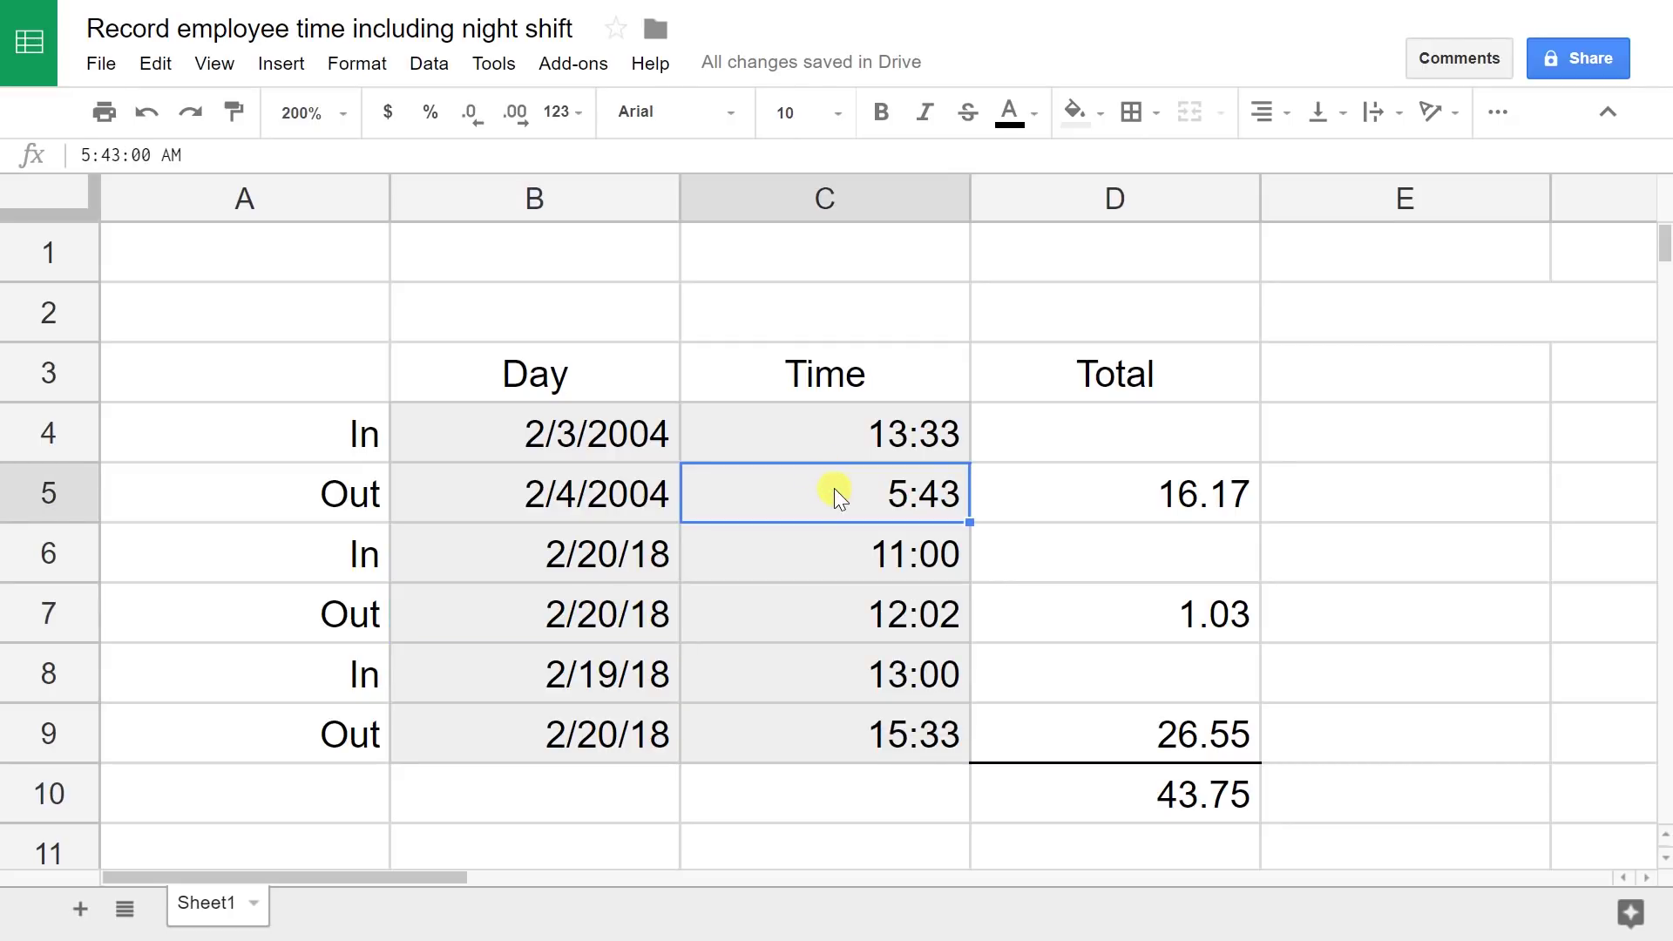
pyautogui.write('5')
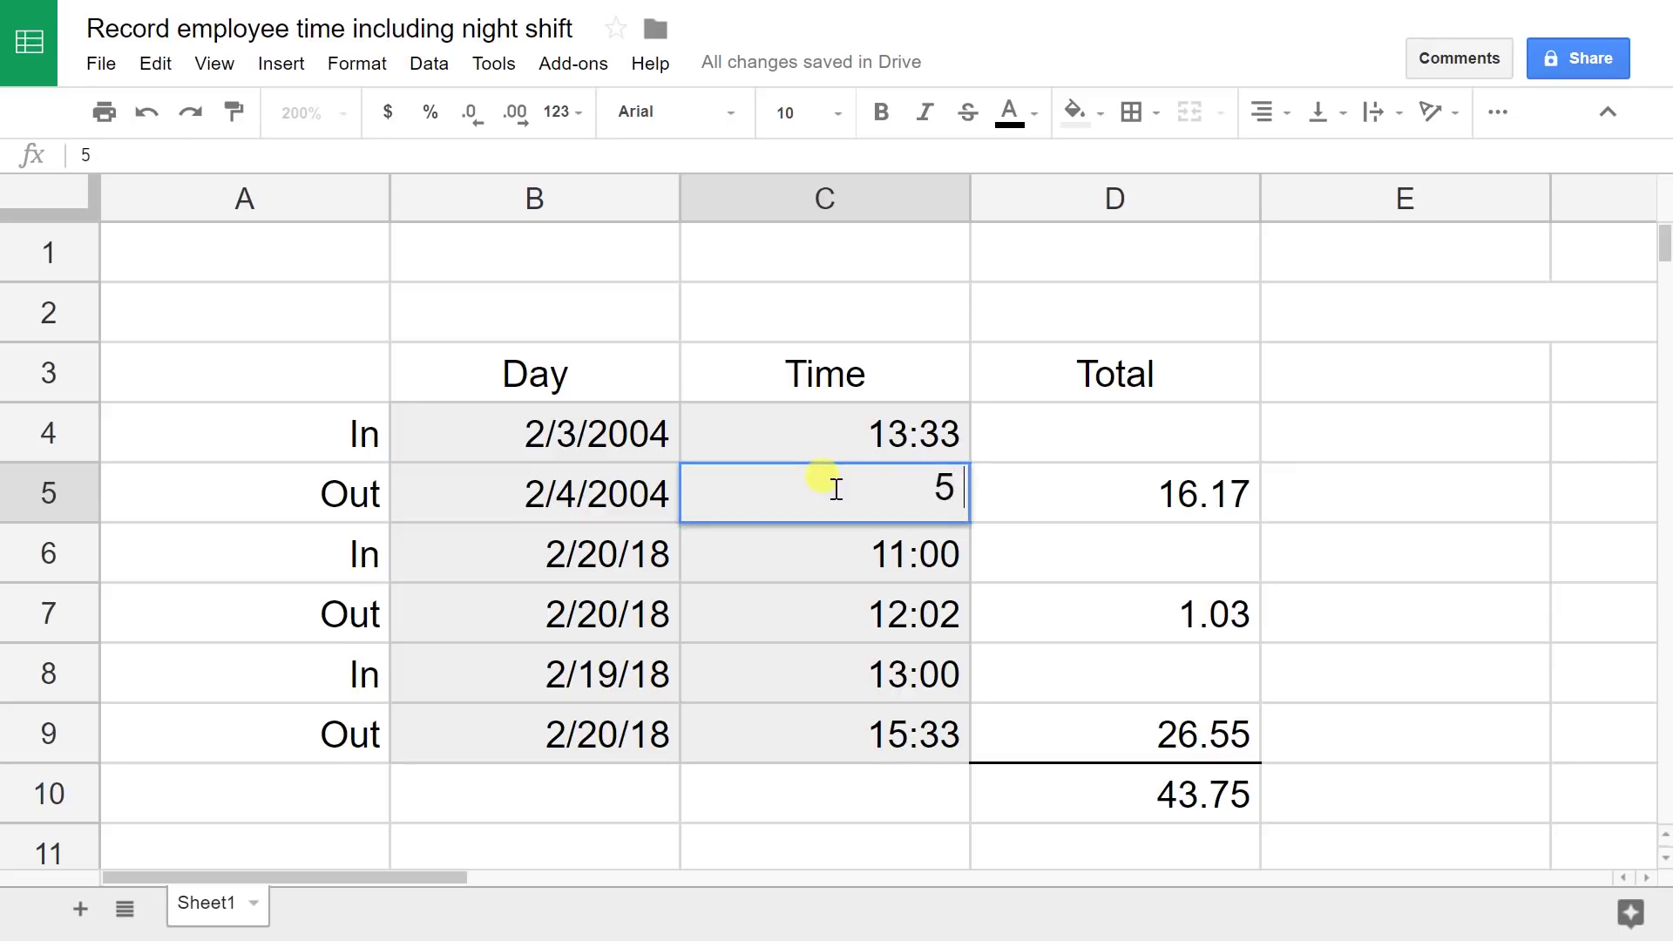
pyautogui.write(' 43')
pyautogui.press('Return')
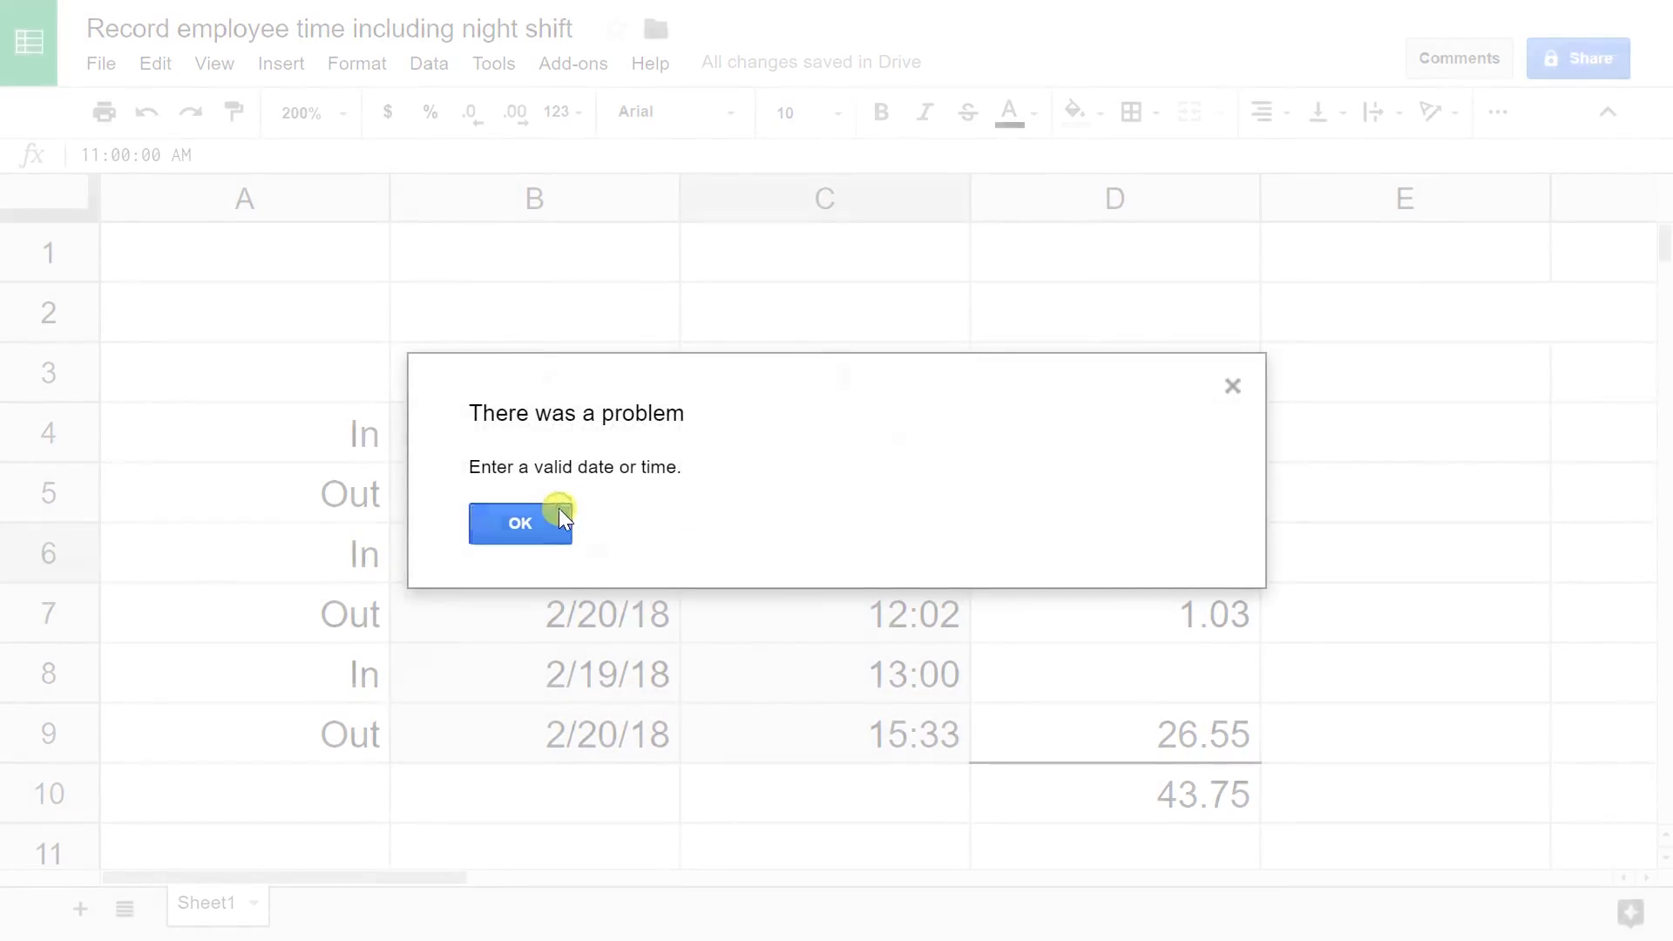
pyautogui.click(558, 508)
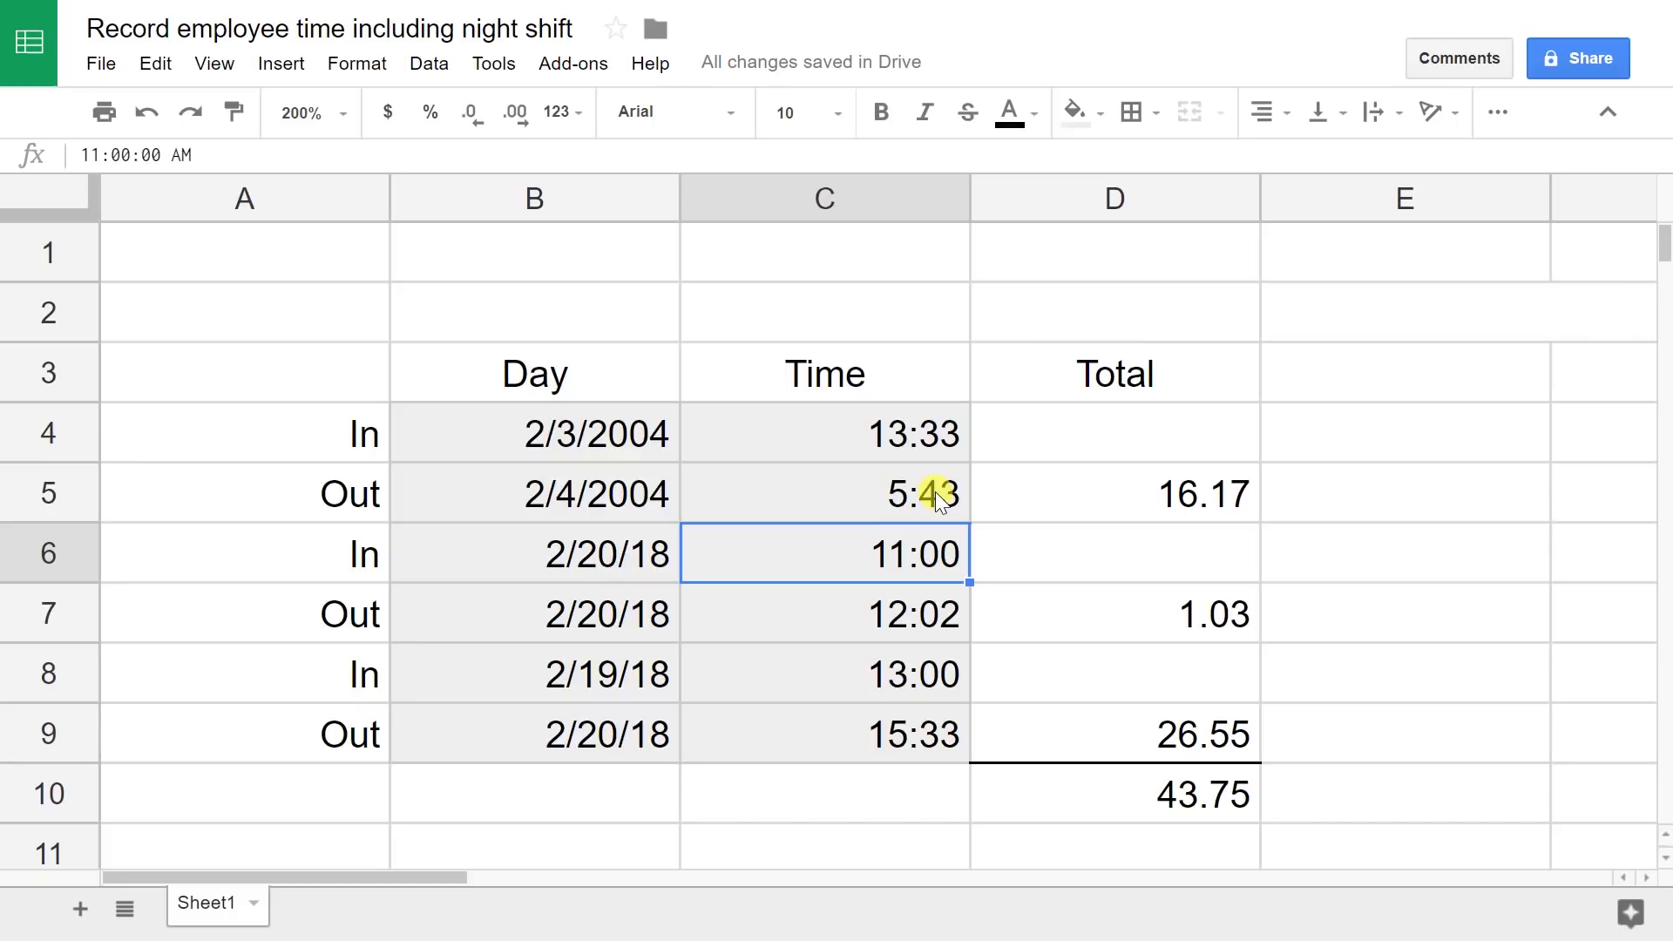
pyautogui.click(870, 448)
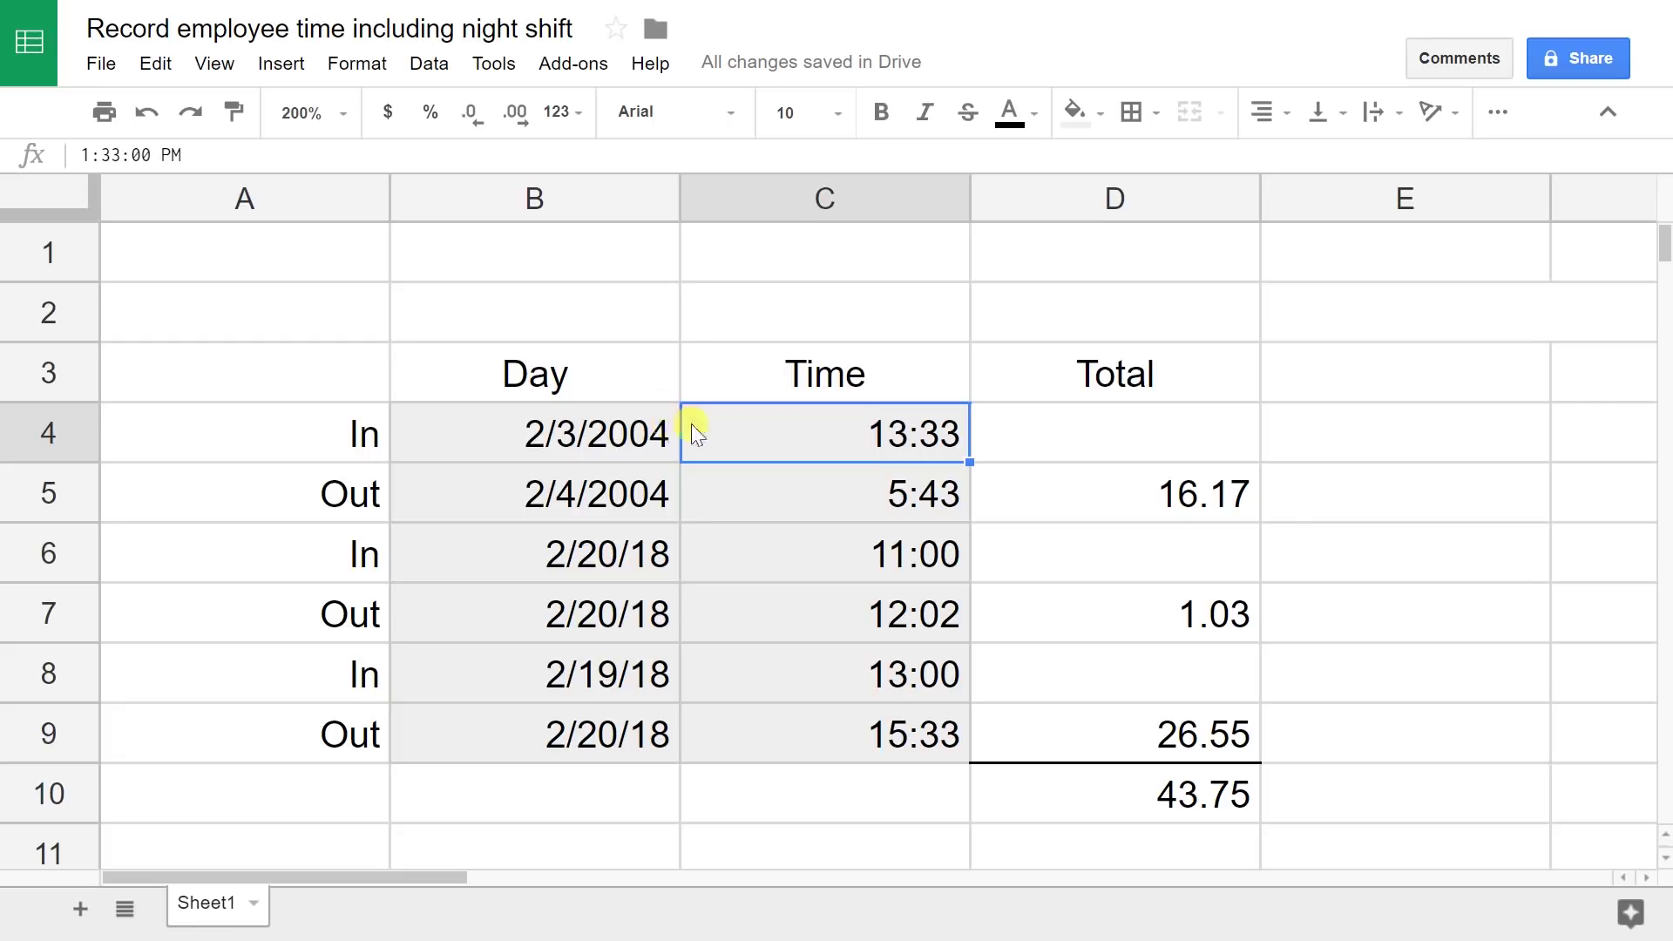
pyautogui.click(654, 429)
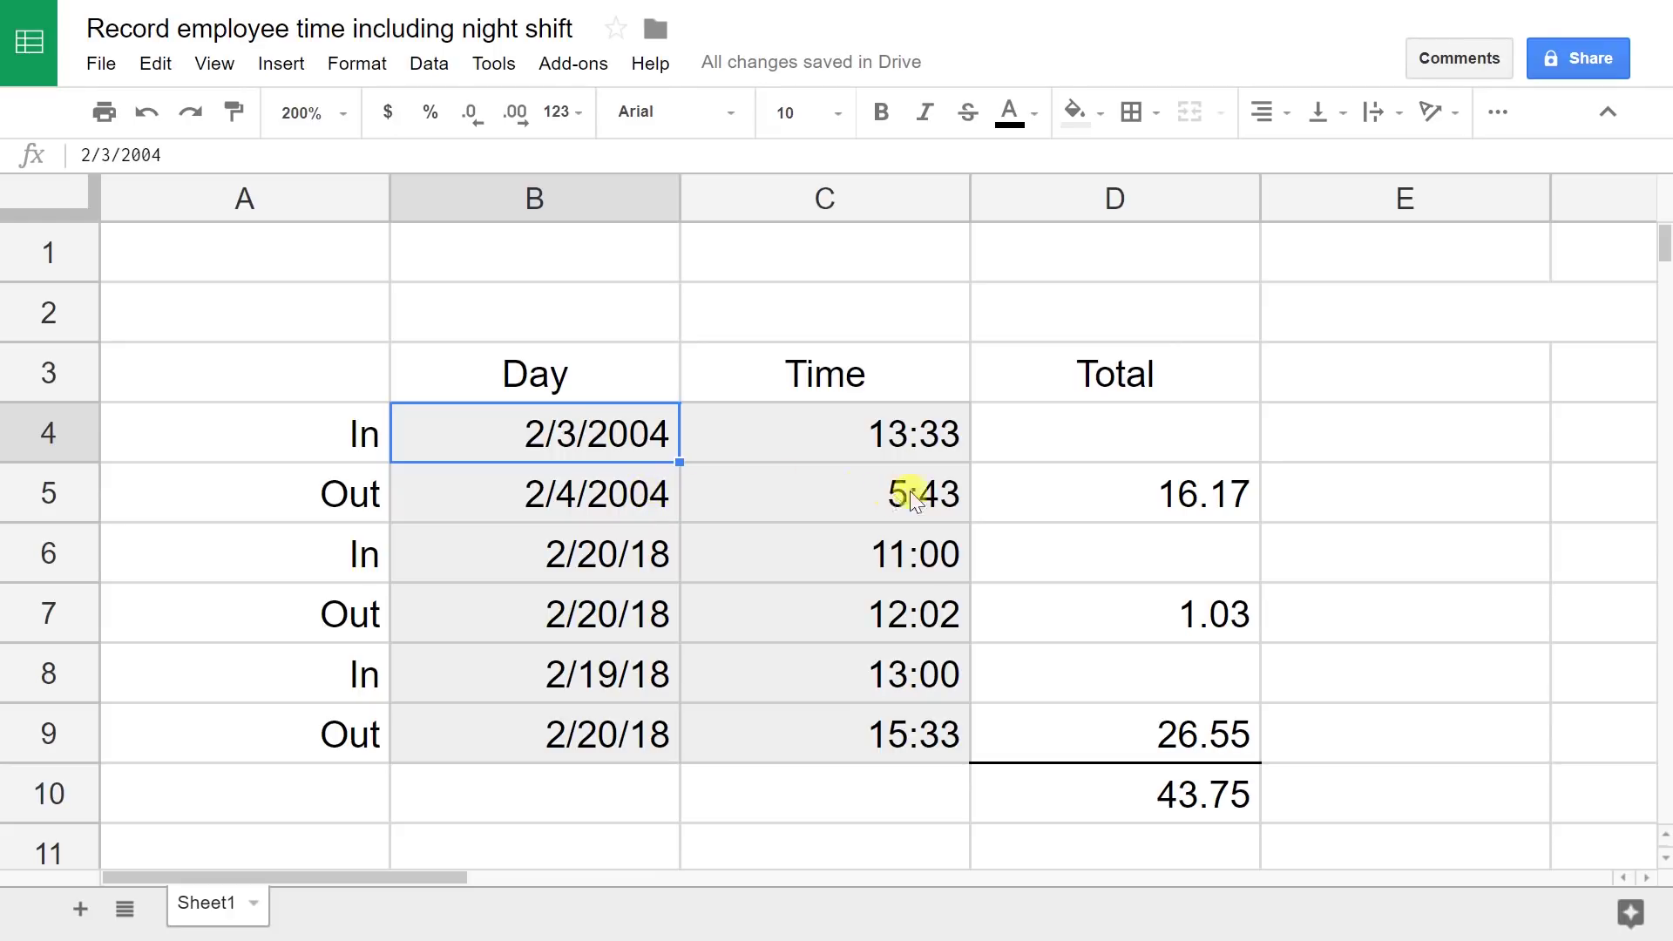
pyautogui.click(1021, 495)
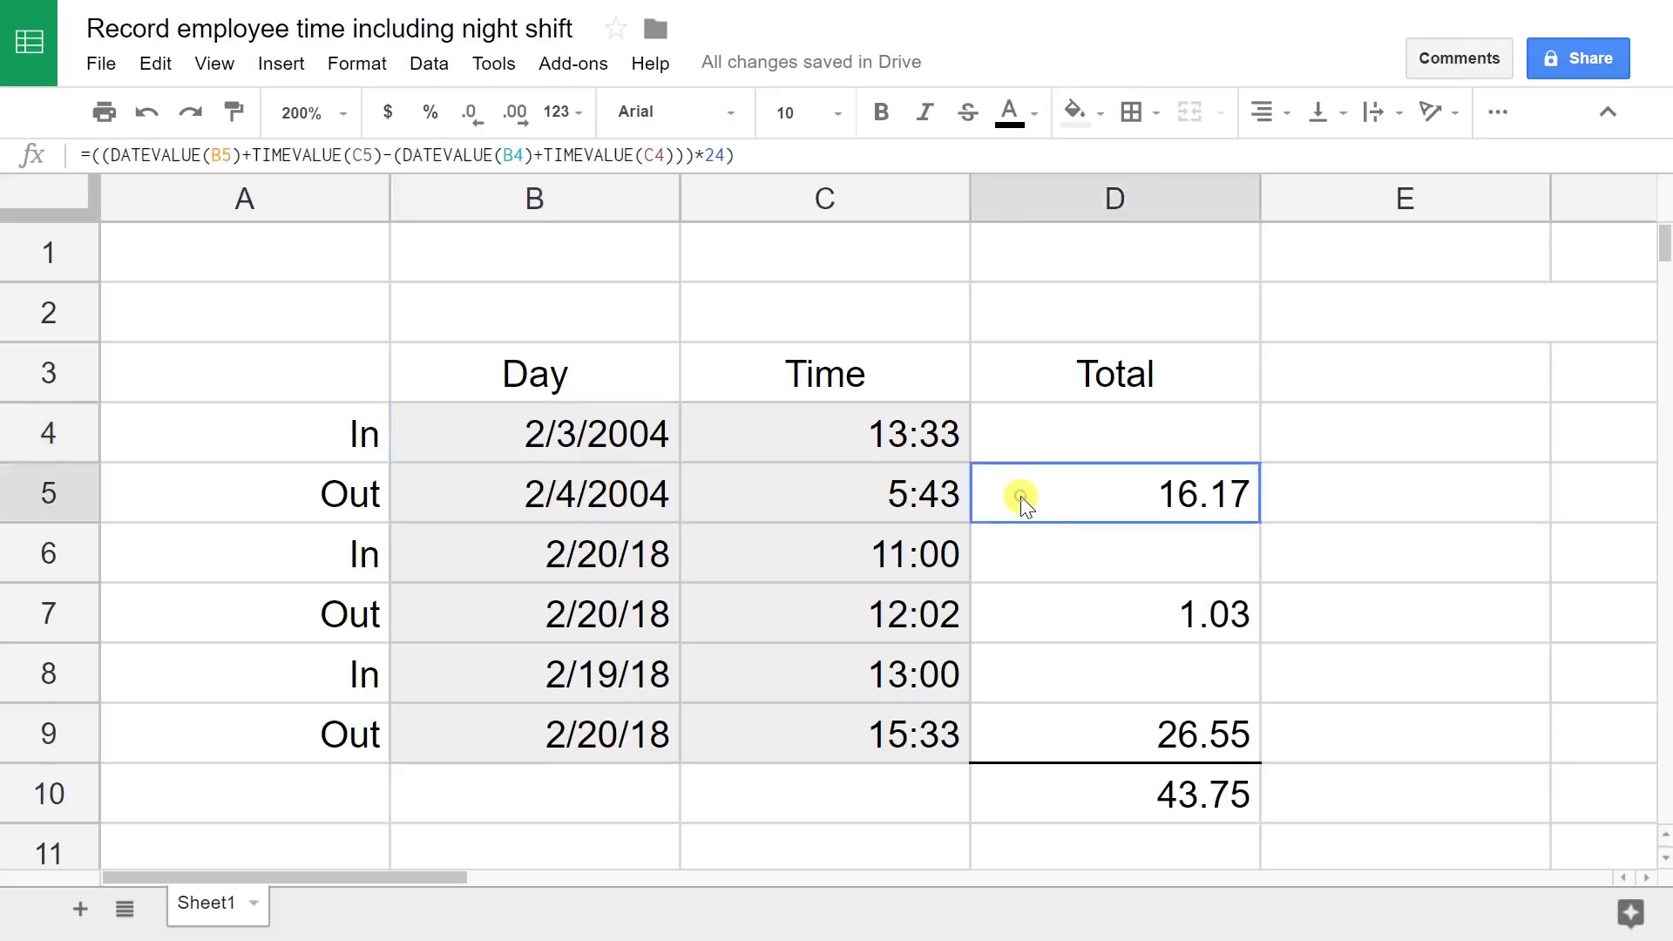
pyautogui.doubleClick(1021, 495)
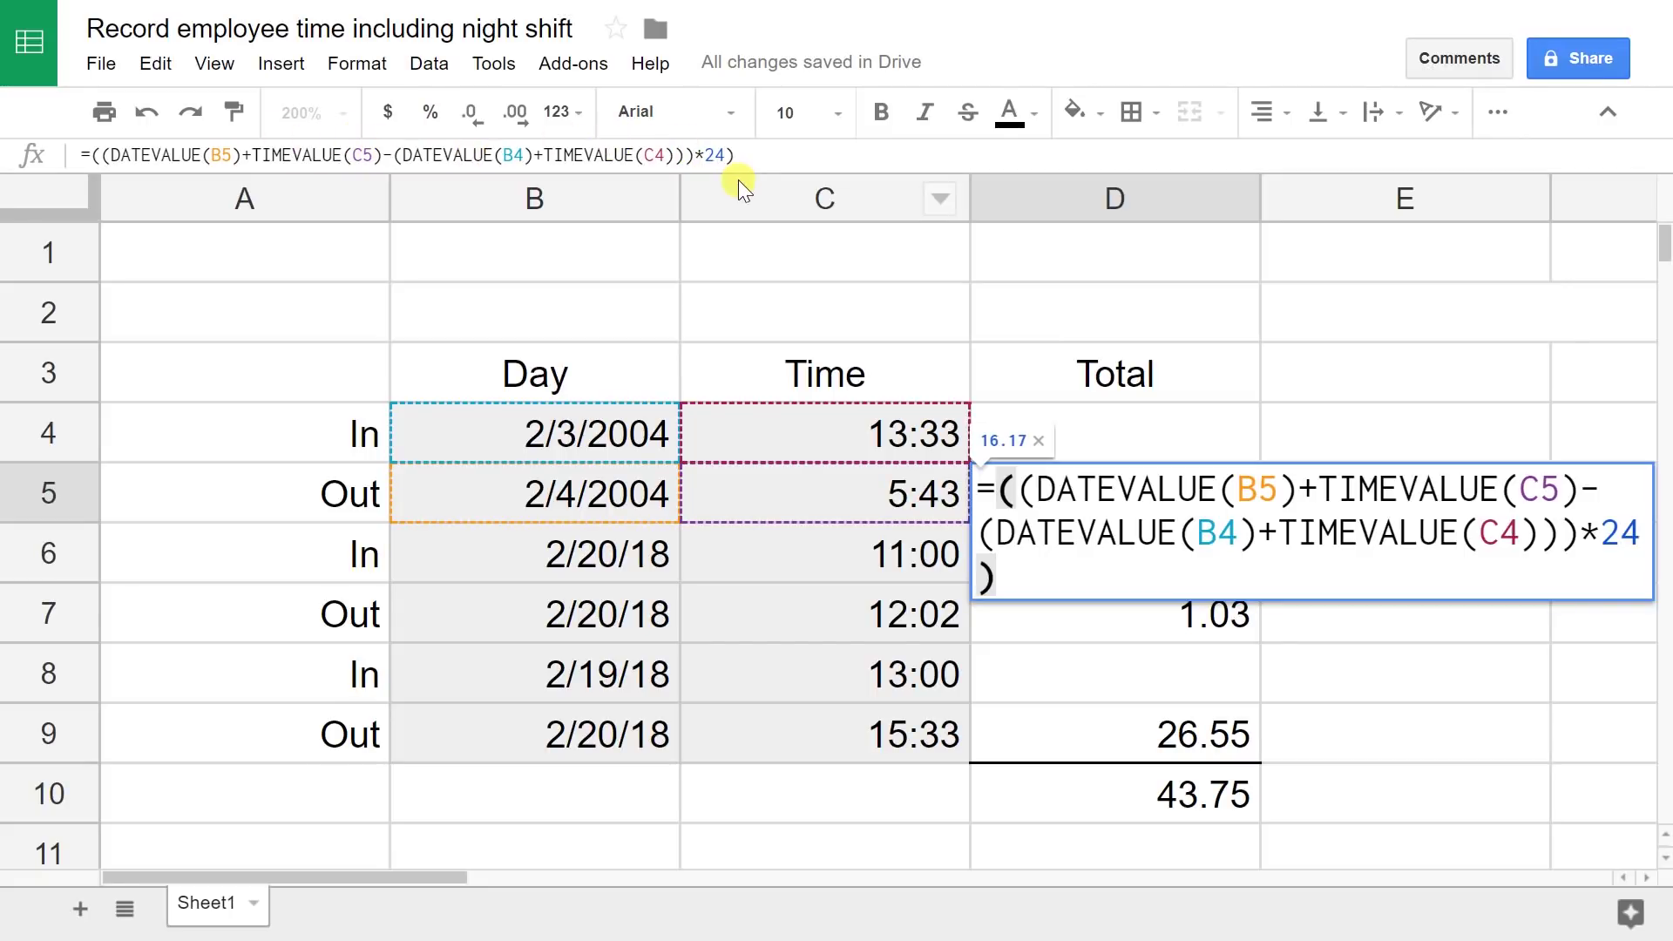
pyautogui.press('Escape')
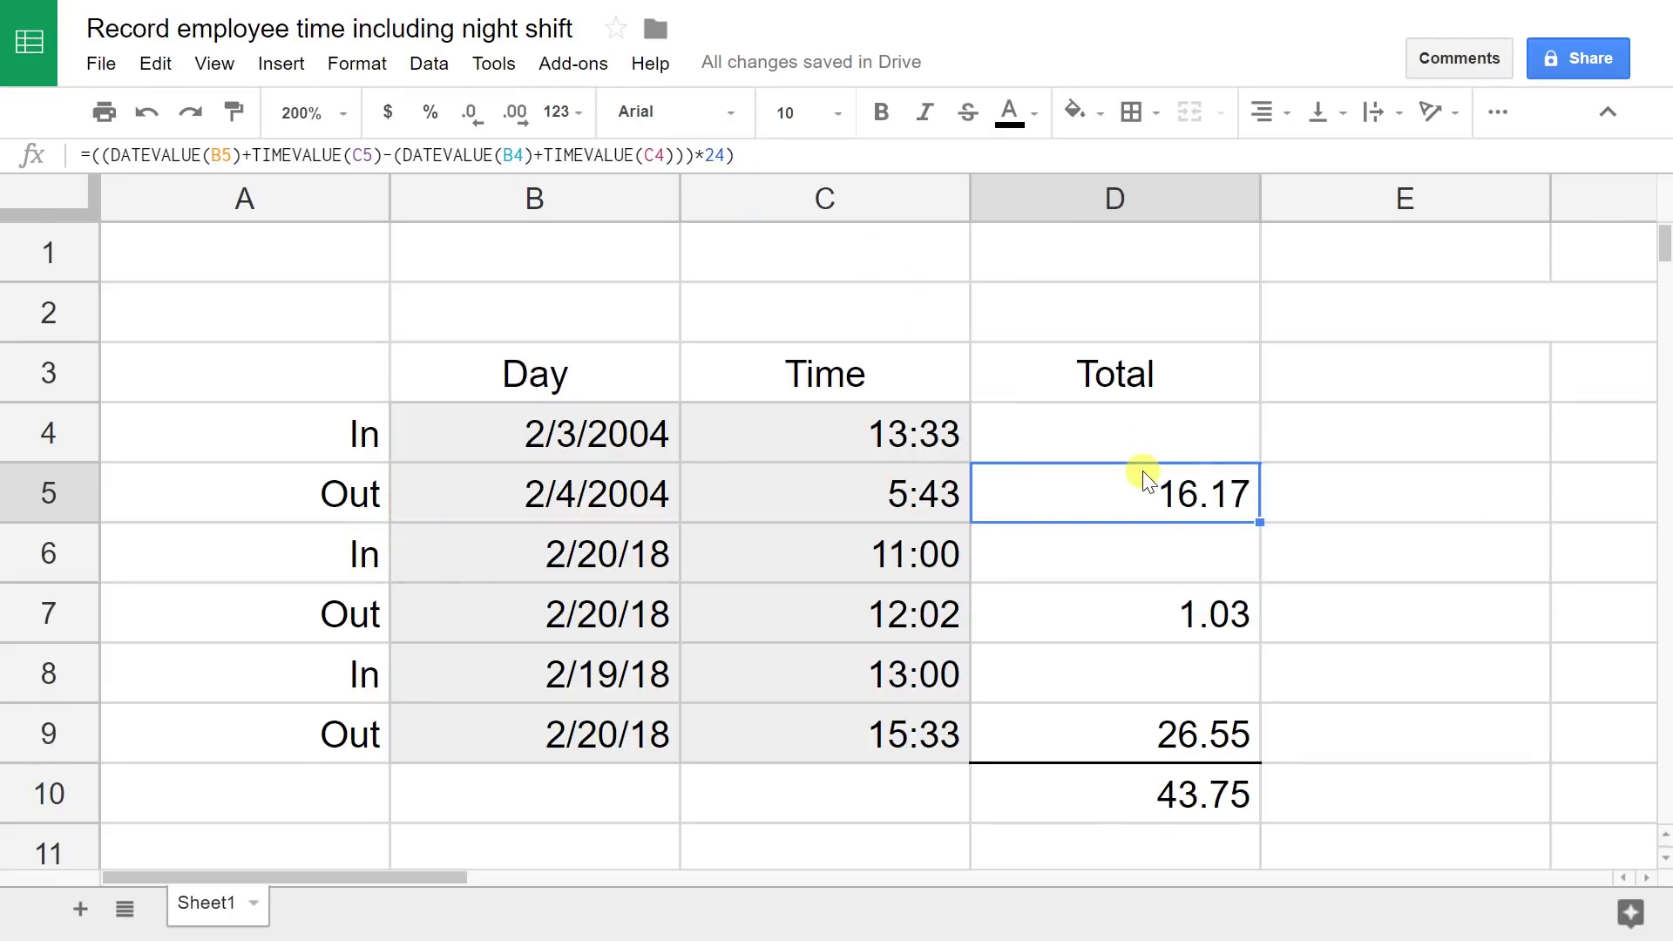
pyautogui.click(1130, 609)
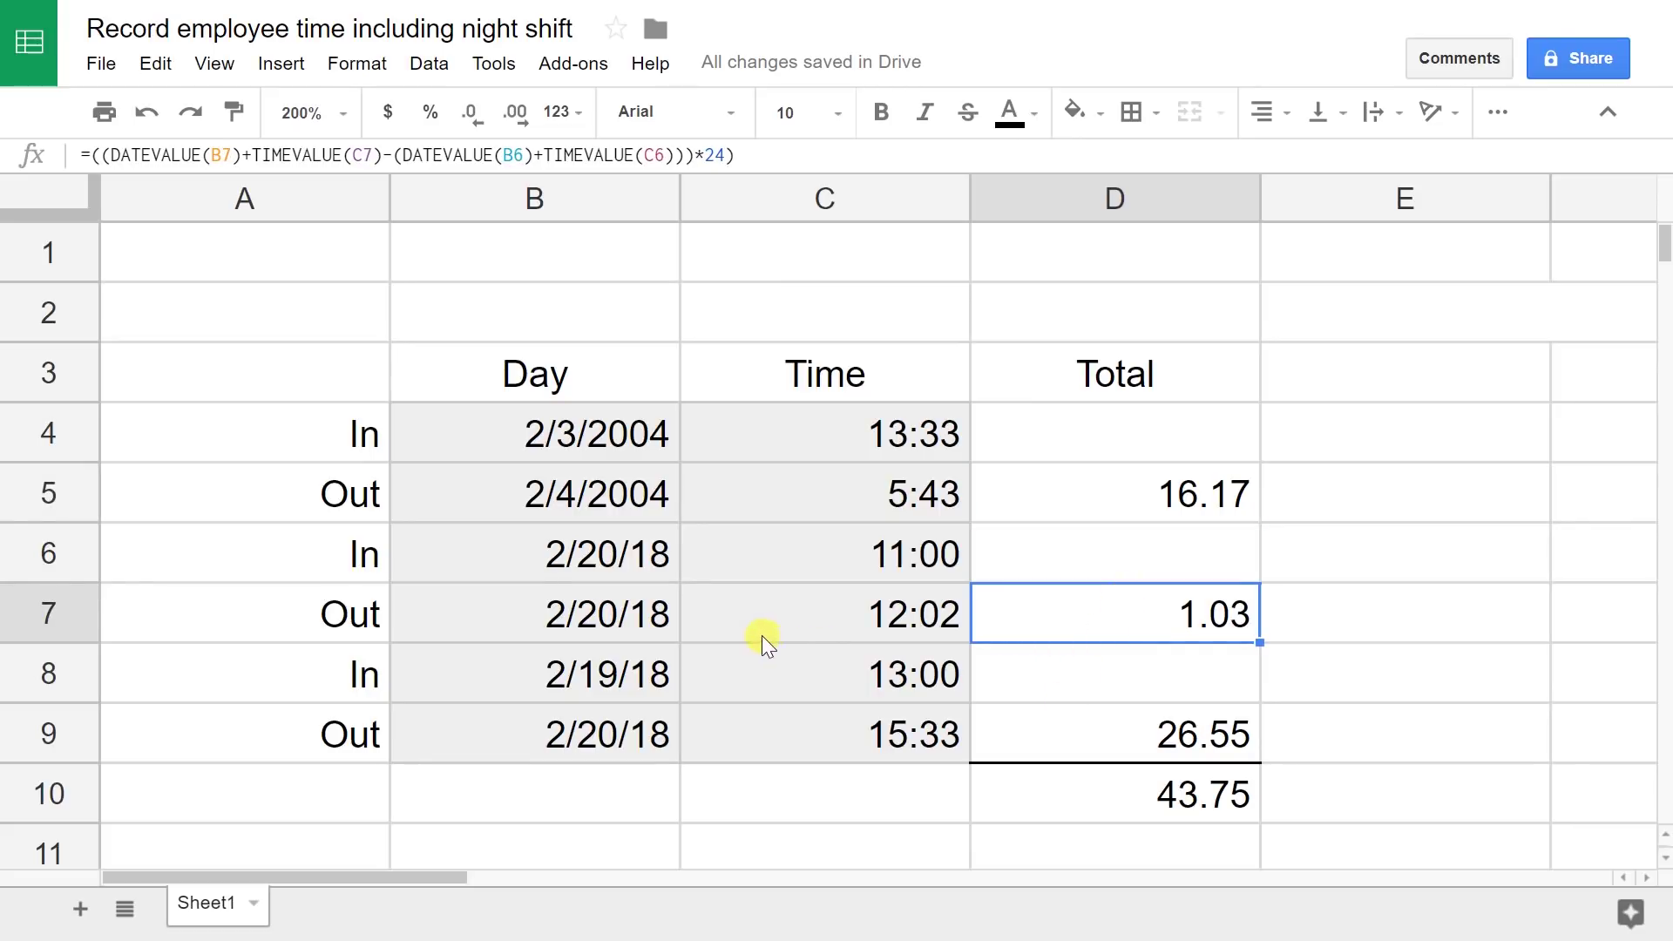
pyautogui.click(615, 579)
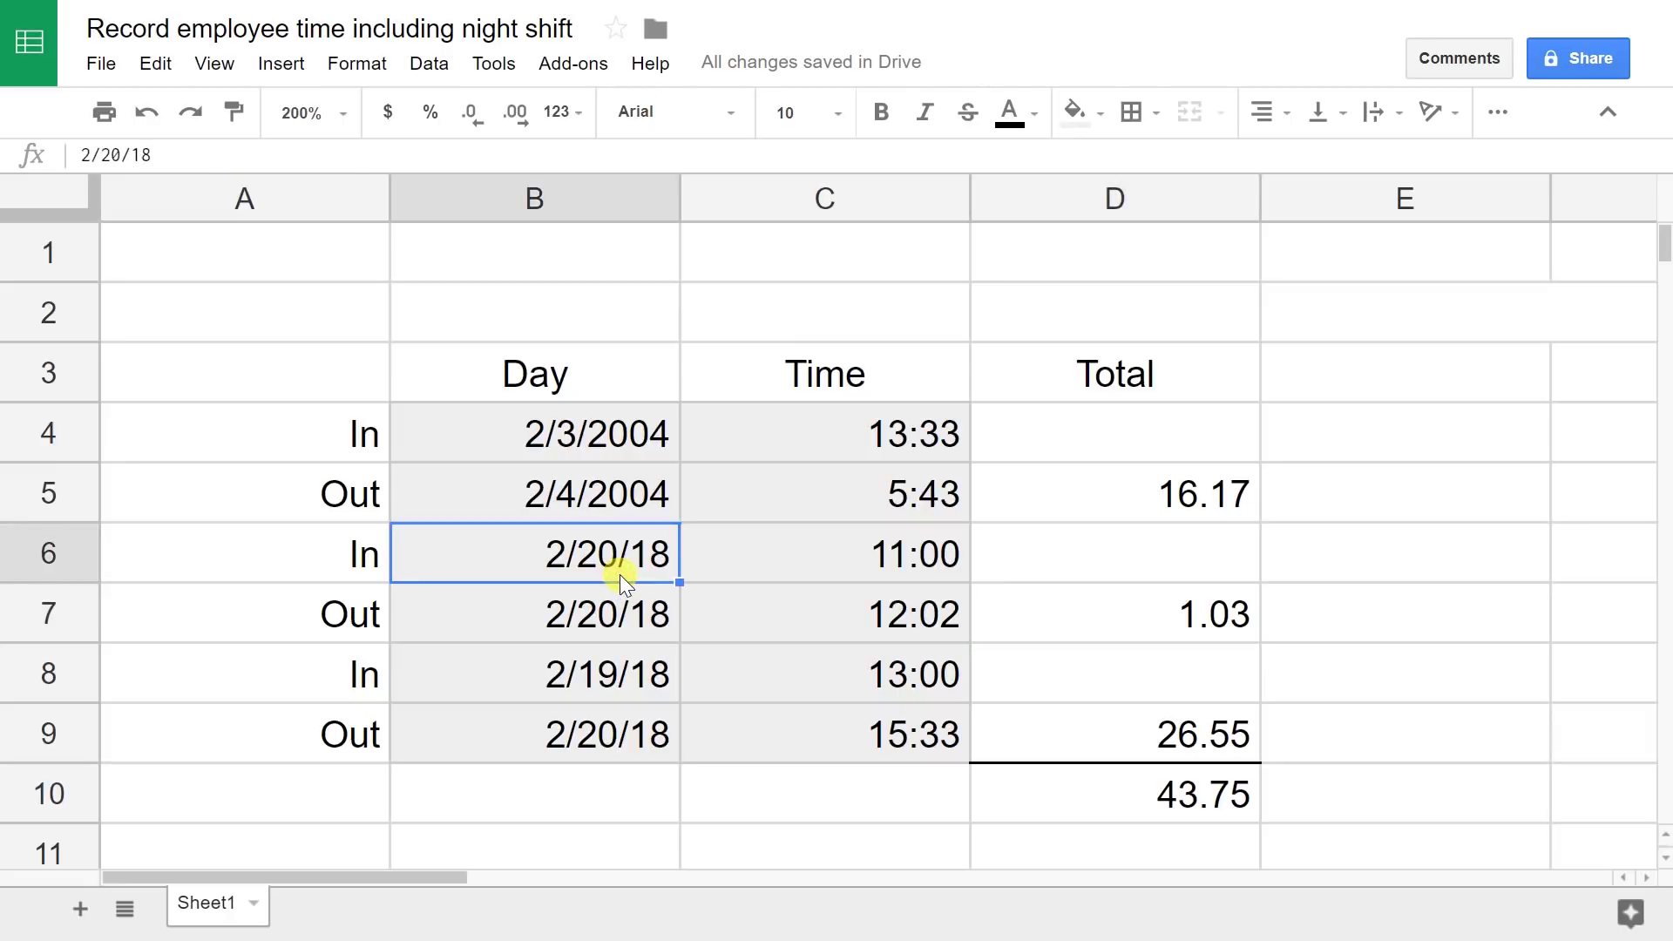